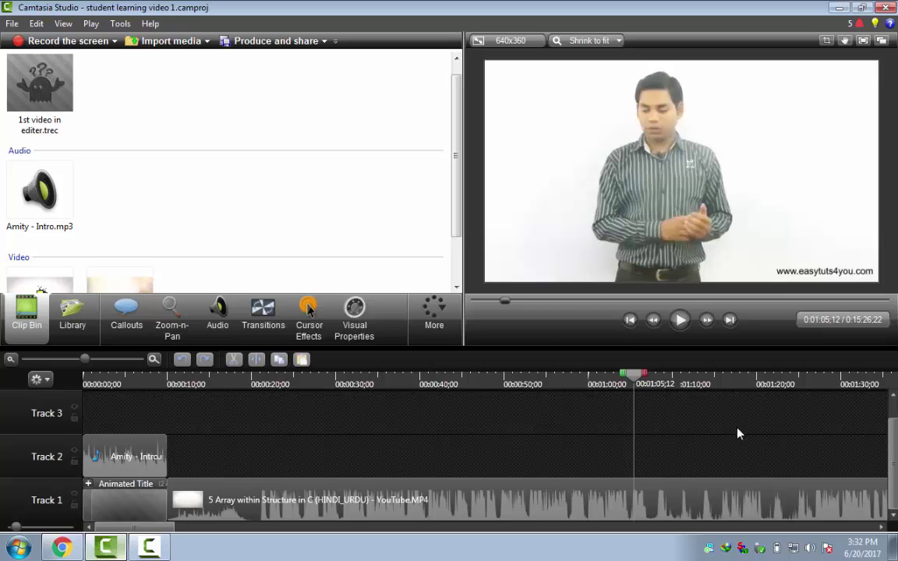
# Place the Animated Title from the Theme - Calling Lights library folder on Track 2 near one minute and preview its start.
pyautogui.click(628, 387)
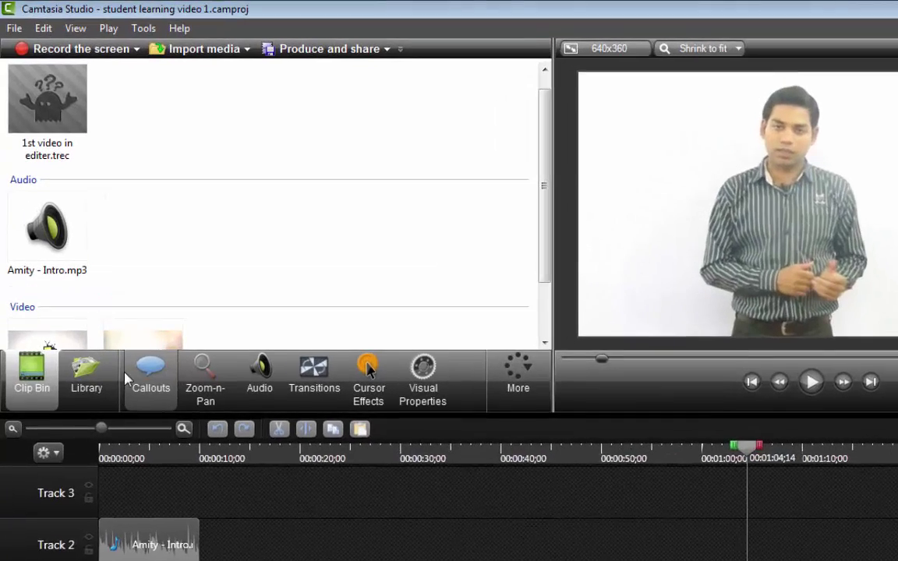
pyautogui.click(89, 378)
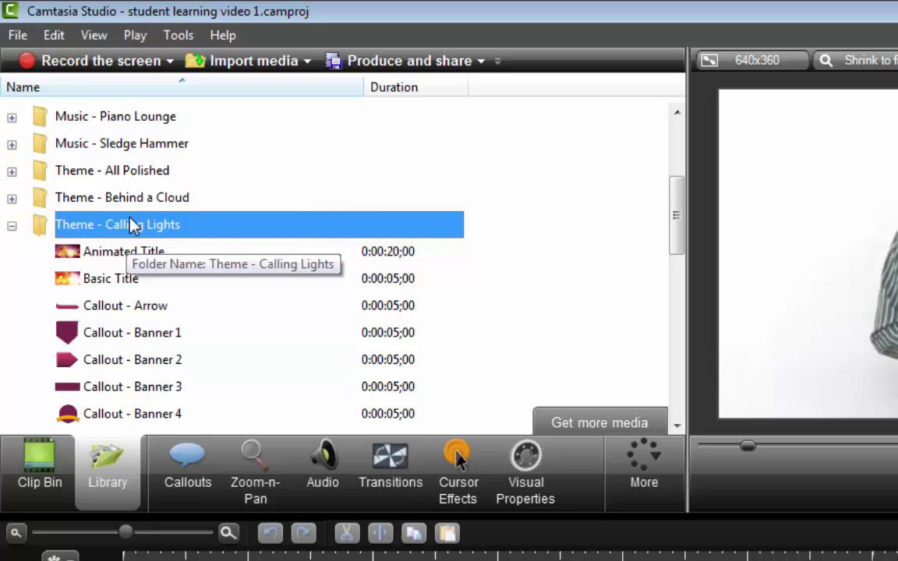
pyautogui.click(102, 254)
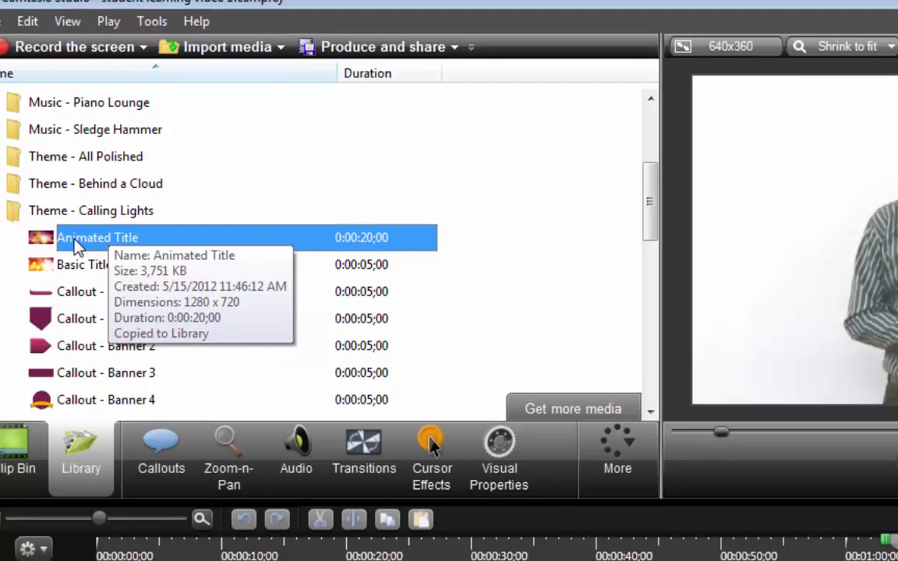
pyautogui.moveTo(78, 246); pyautogui.dragTo(897, 560)
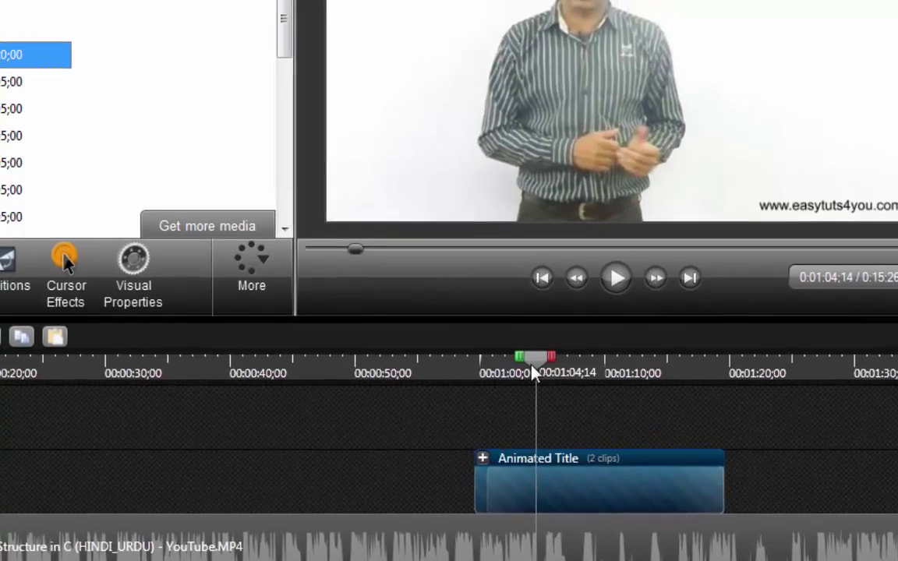
pyautogui.moveTo(538, 374); pyautogui.dragTo(474, 369)
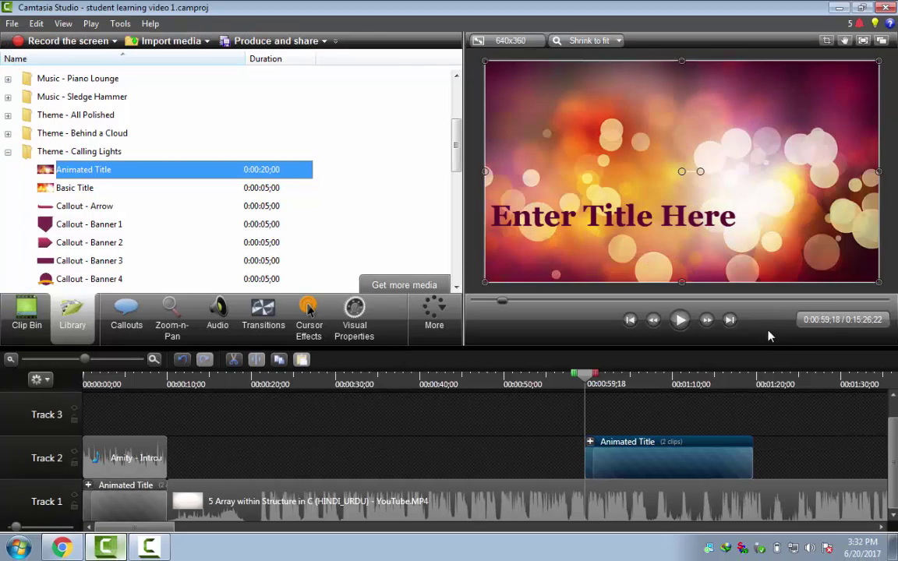
# Undo the placement of the Animated Title on Track 2.
pyautogui.hotkey('ctrl', 'z')
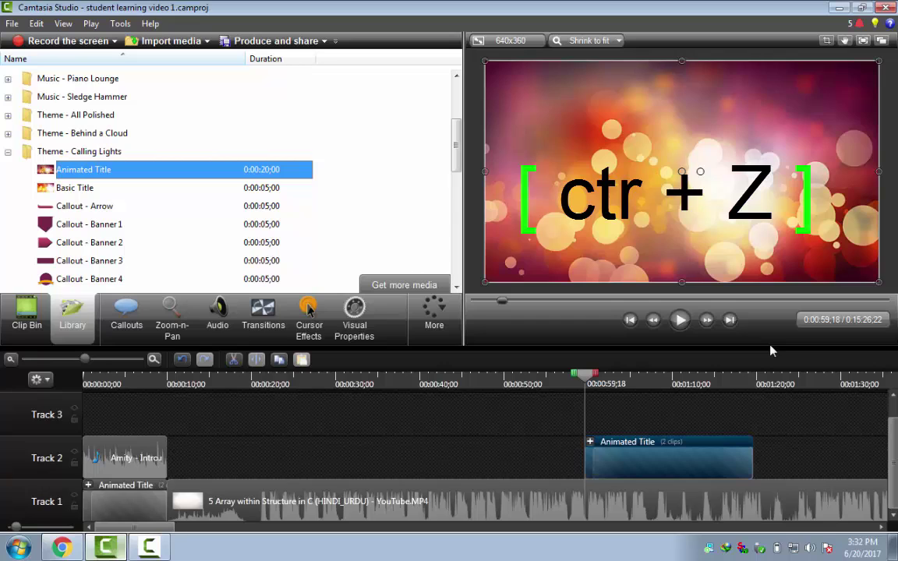
pyautogui.hotkey('ctrl', 'z')
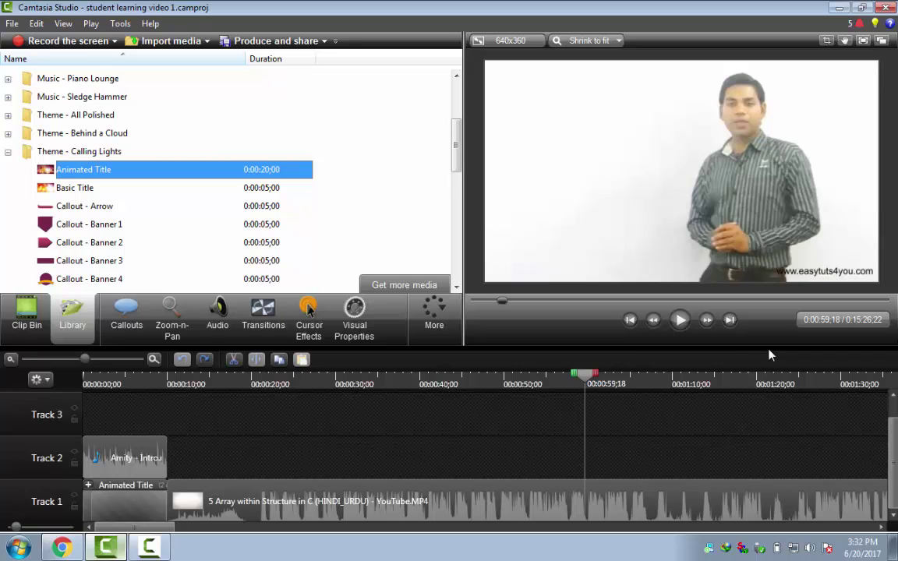
pyautogui.hotkey('ctrl', 'z')
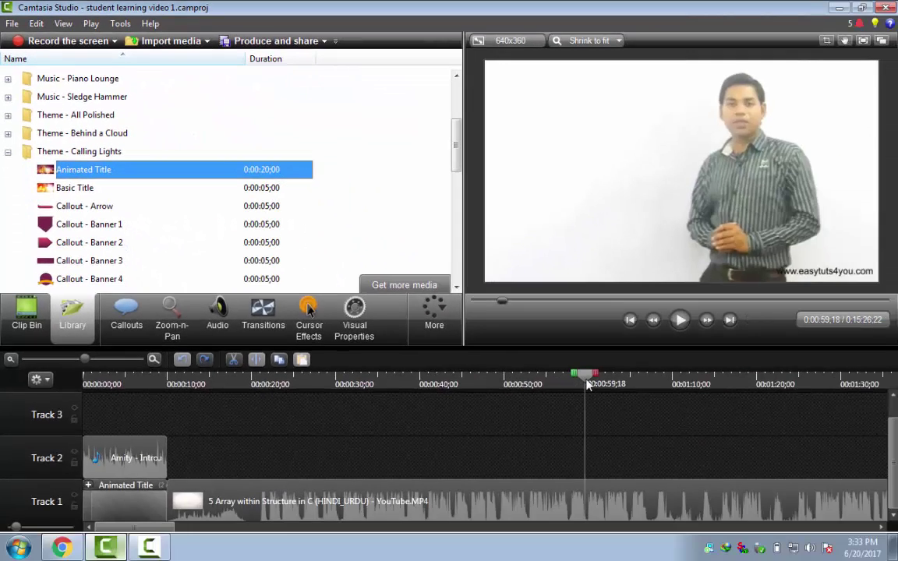
# Save the current project under its existing name.
pyautogui.click(630, 445)
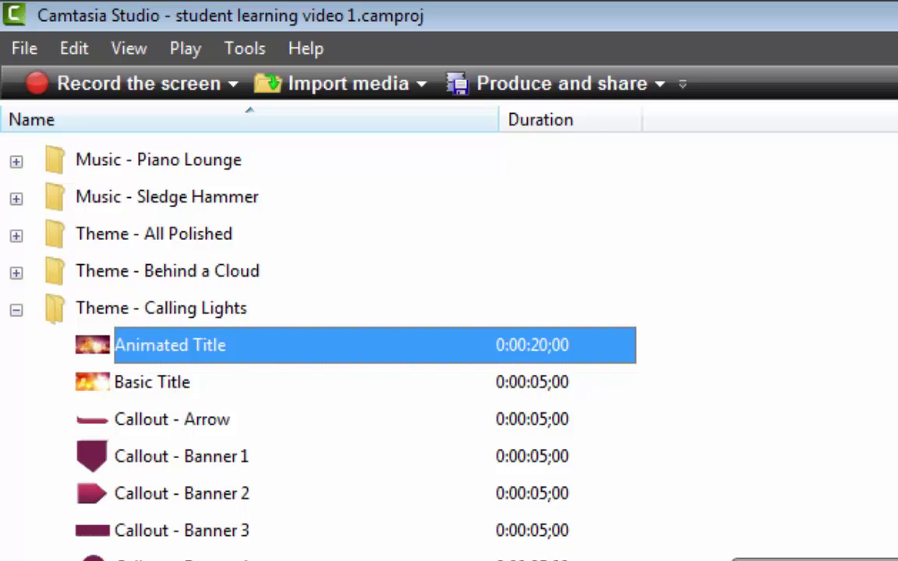
pyautogui.click(27, 49)
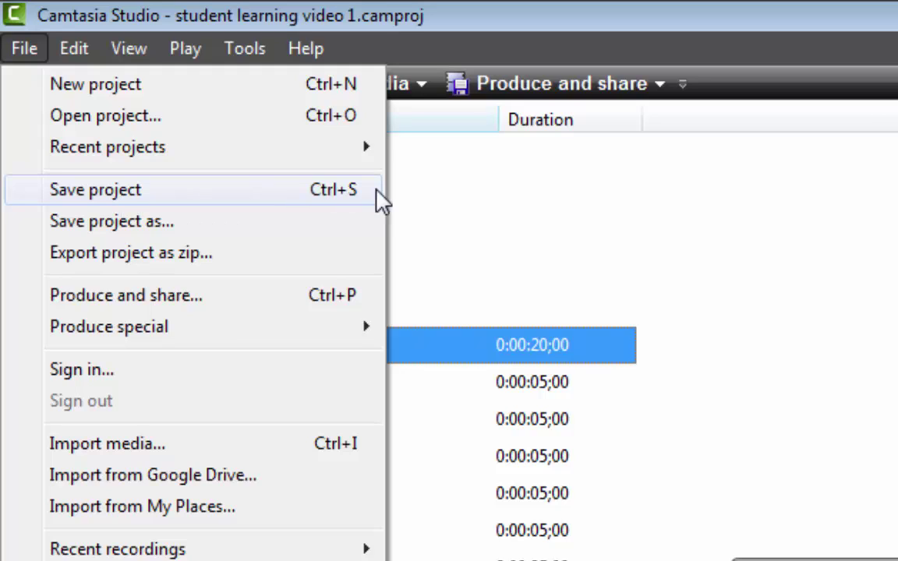
pyautogui.click(181, 201)
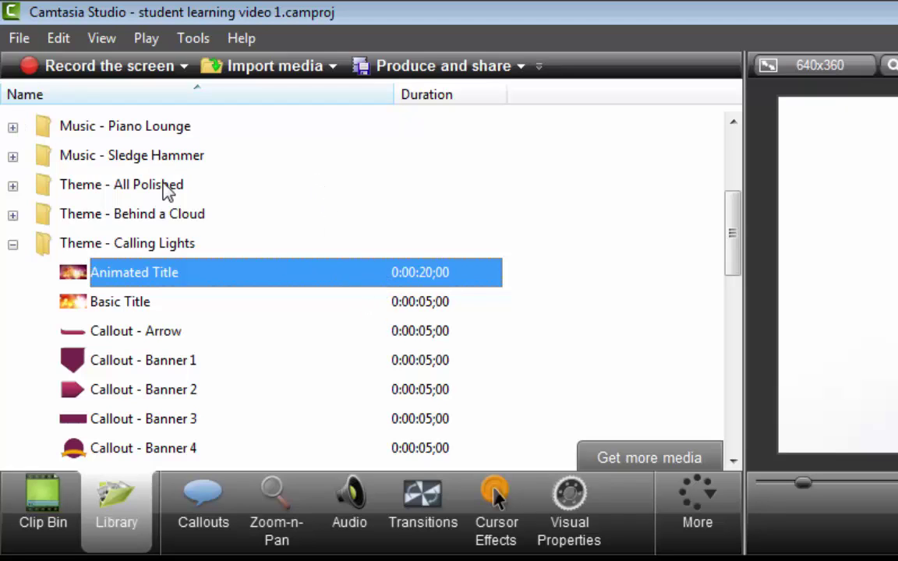
# Delete the lecture video, the Amity - Intro audio and the Animated Title group from the timeline, and return the playhead to the start.
pyautogui.click(14, 41)
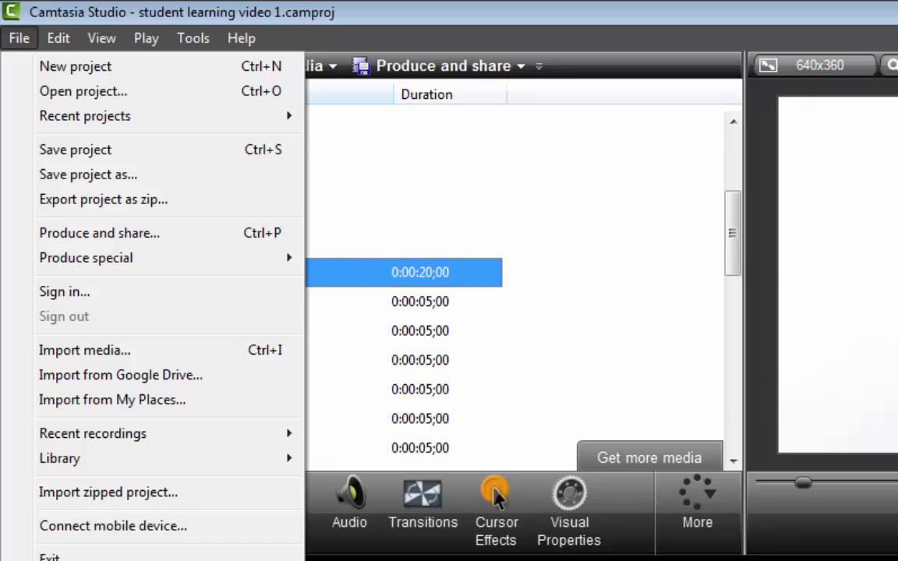
pyautogui.click(396, 560)
pyautogui.rightClick(396, 560)
pyautogui.rightClick(394, 560)
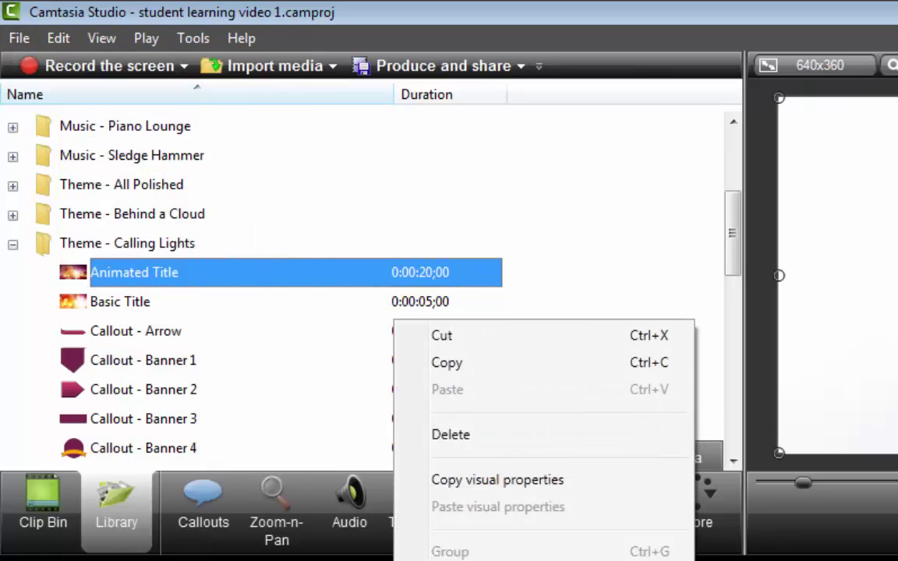
pyautogui.click(442, 431)
pyautogui.rightClick(150, 457)
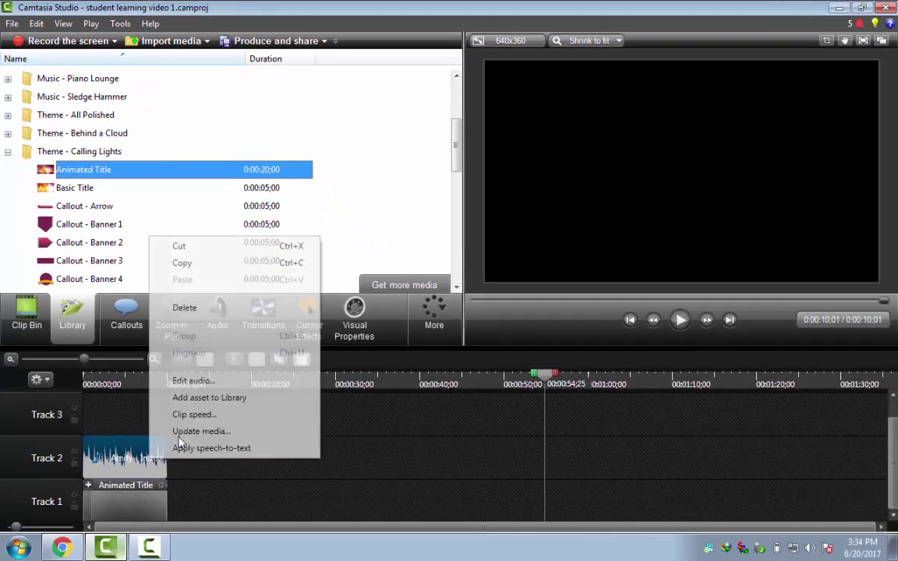
pyautogui.click(199, 308)
pyautogui.rightClick(131, 496)
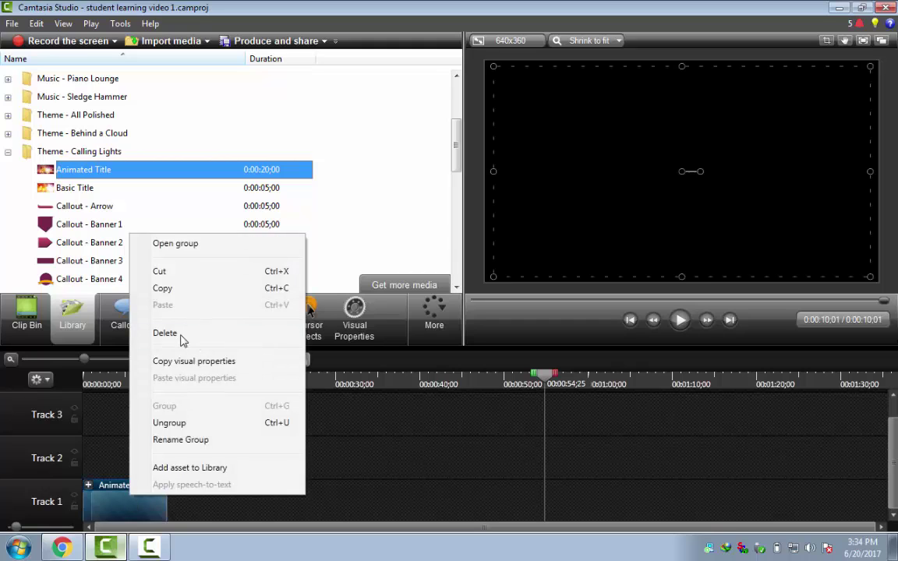
pyautogui.click(181, 335)
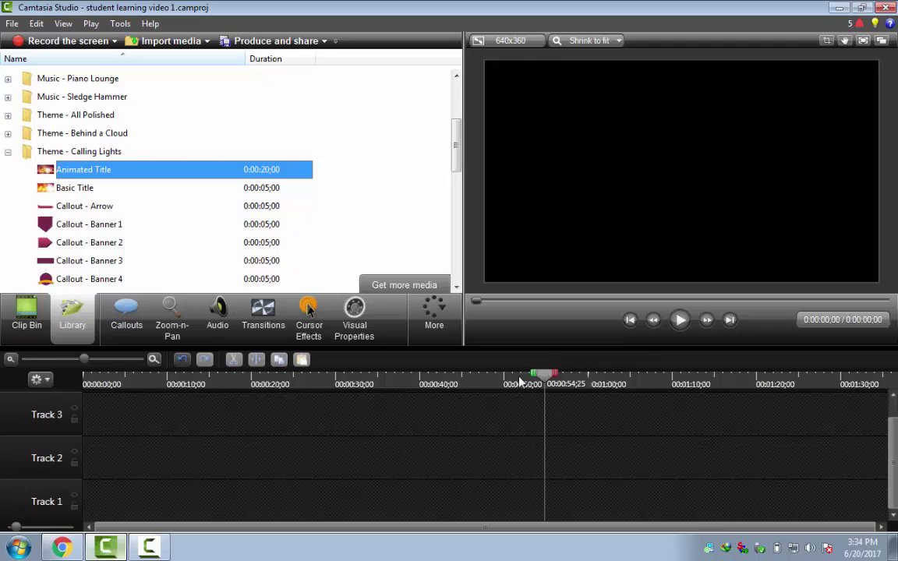
pyautogui.moveTo(521, 381); pyautogui.dragTo(44, 415)
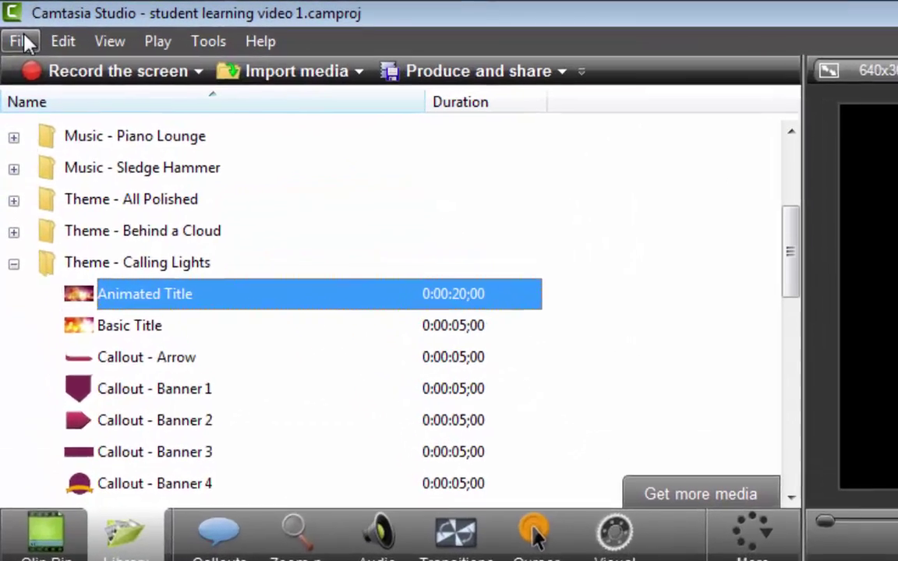
pyautogui.click(12, 23)
pyautogui.moveTo(36, 23)
pyautogui.moveTo(20, 43)
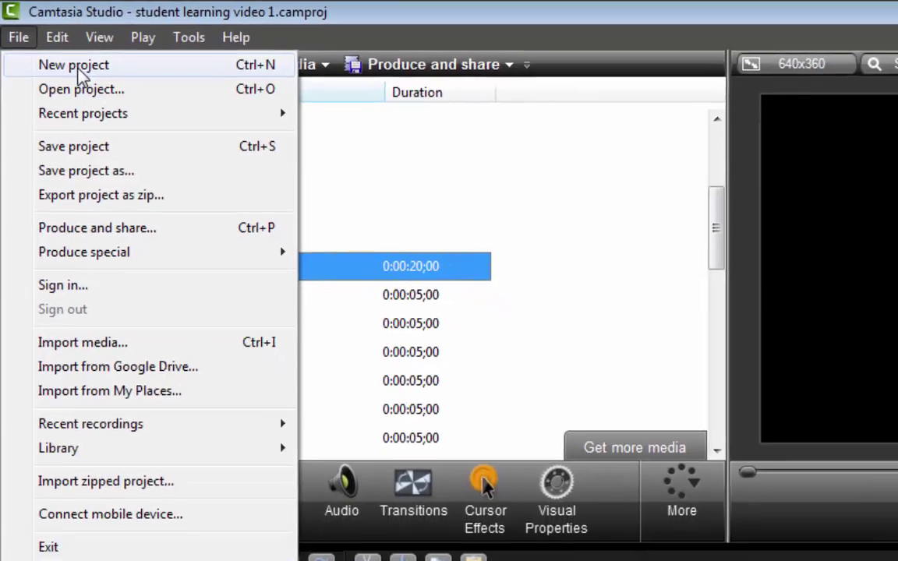
pyautogui.click(80, 69)
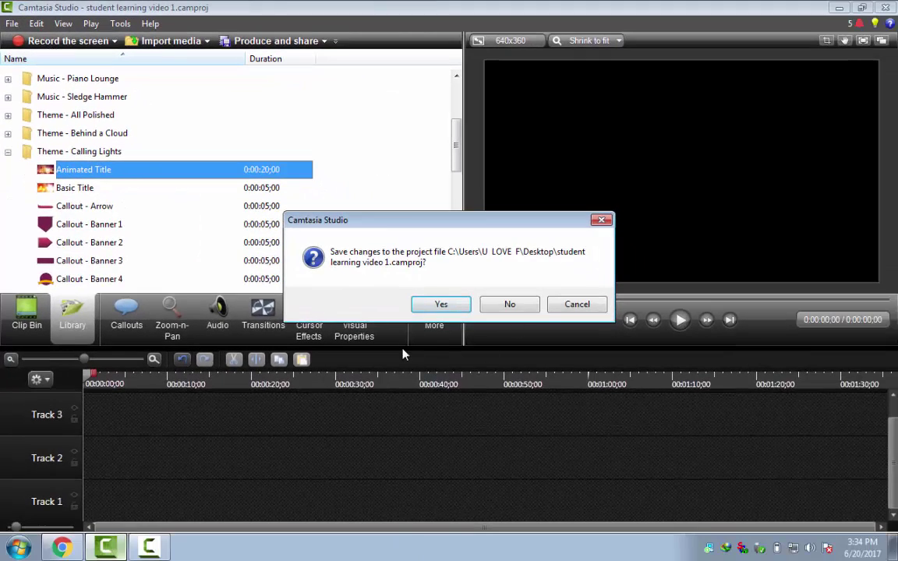
pyautogui.click(574, 304)
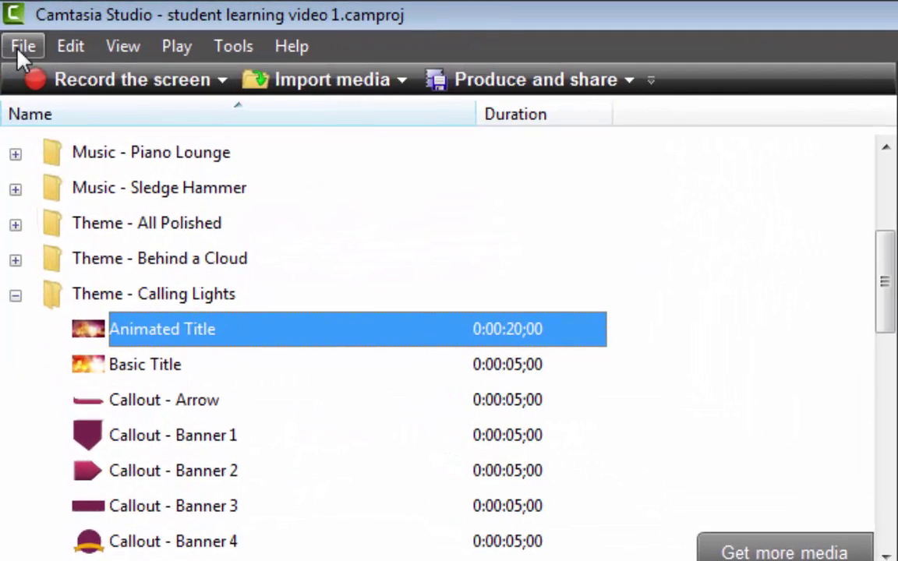
# Request opening another project, save the changes to the current one, and dismiss the project selection without opening a file.
pyautogui.click(14, 29)
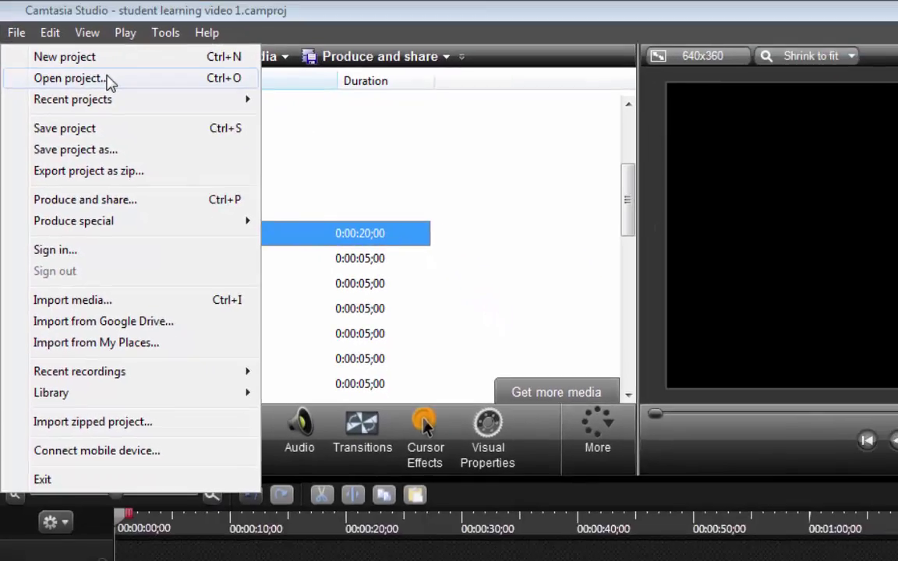
pyautogui.click(92, 113)
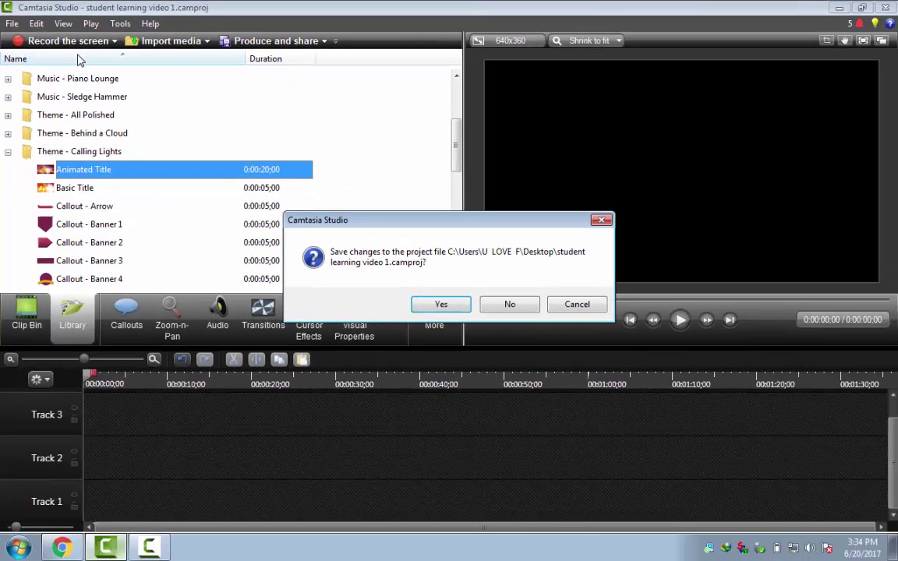
pyautogui.click(435, 304)
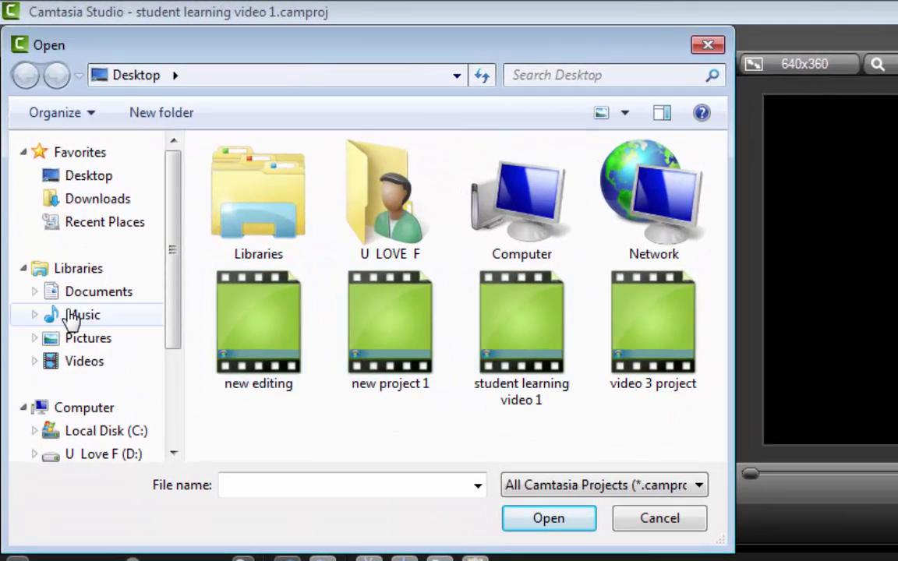
pyautogui.click(655, 521)
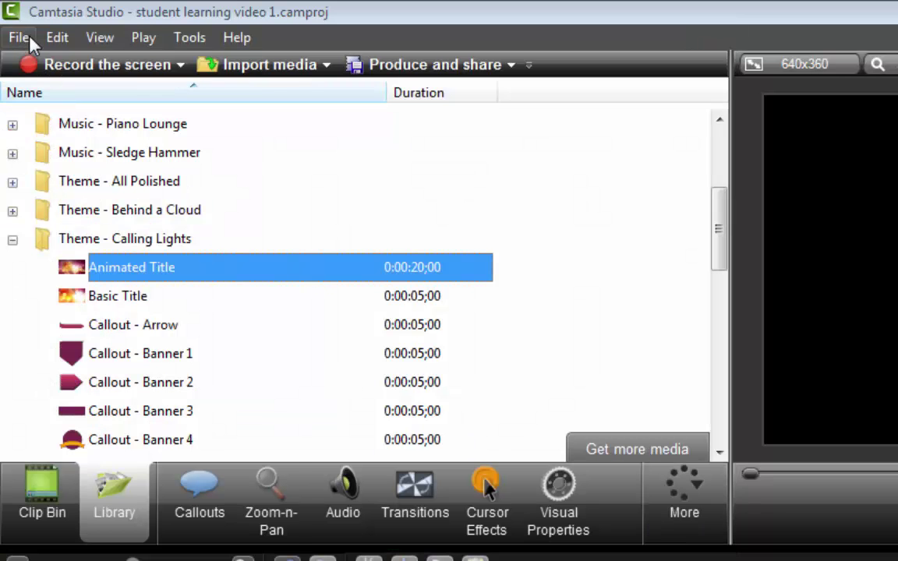
pyautogui.click(28, 35)
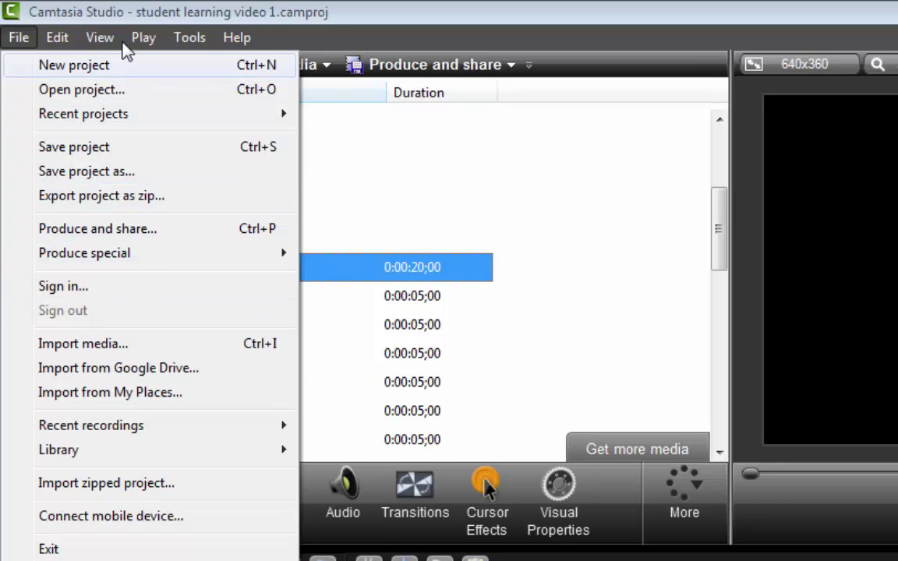
pyautogui.moveTo(53, 45)
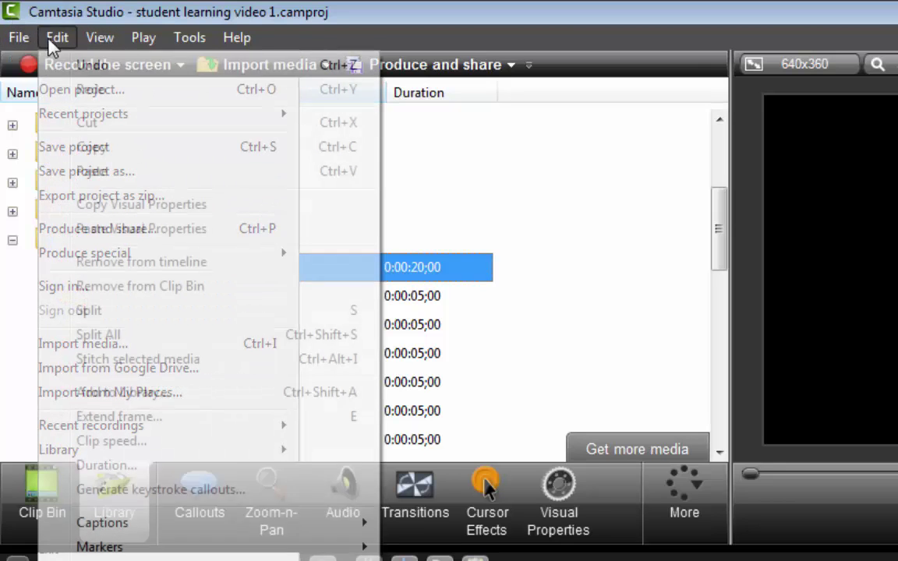
pyautogui.moveTo(17, 48)
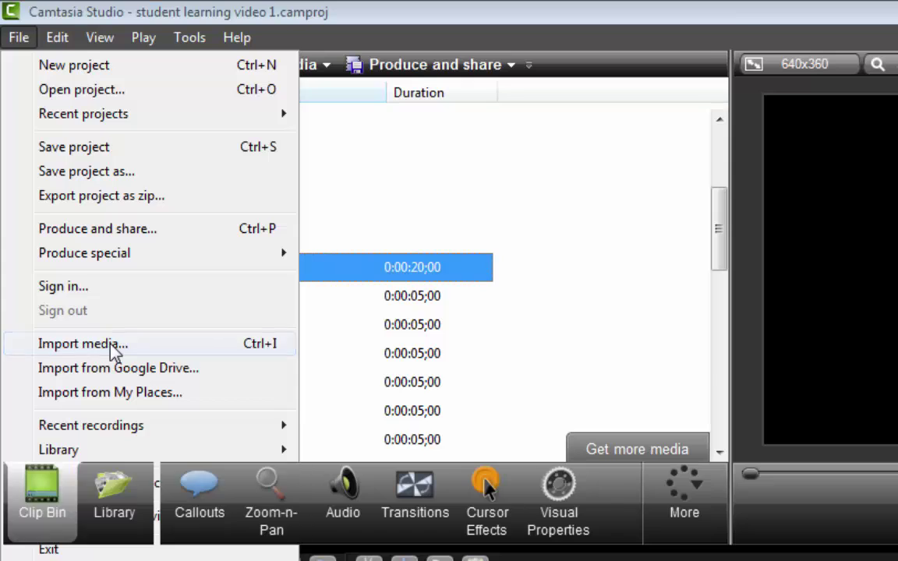
pyautogui.click(113, 351)
pyautogui.moveTo(231, 302); pyautogui.dragTo(251, 271)
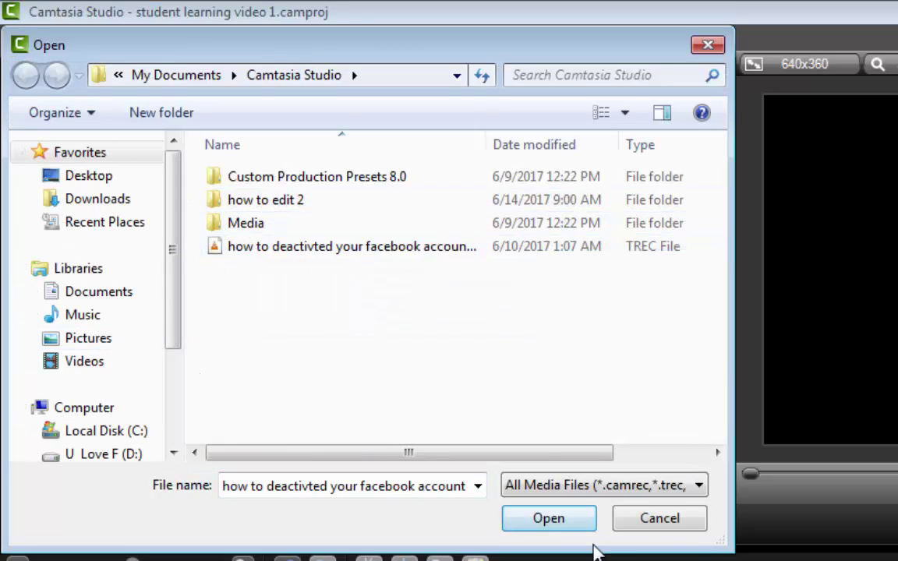
pyautogui.click(659, 529)
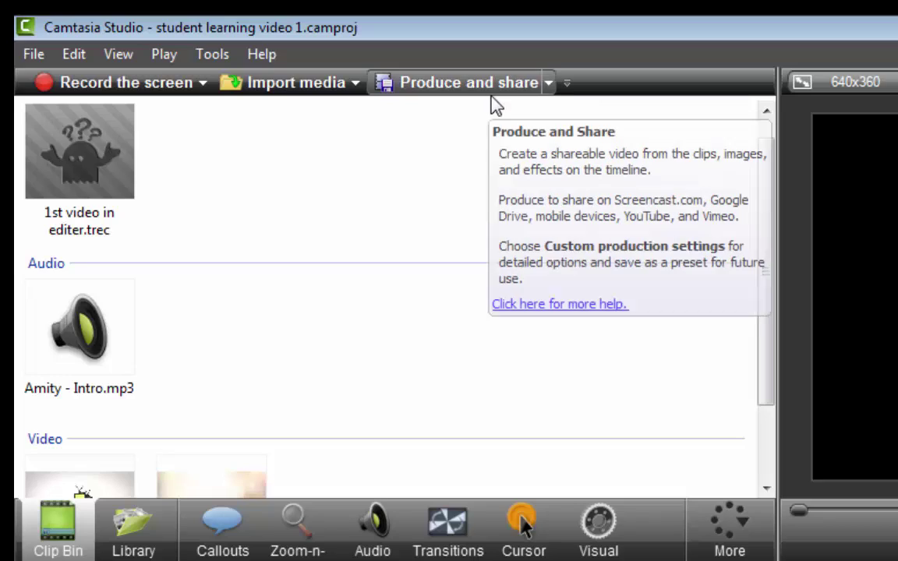
# Try to produce and share a video from the emptied timeline.
pyautogui.click(478, 92)
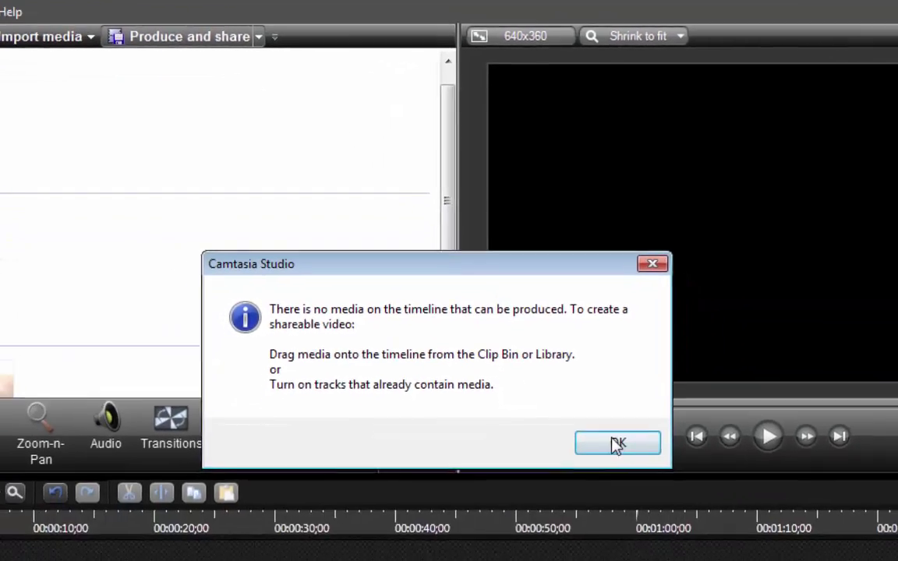
pyautogui.click(613, 443)
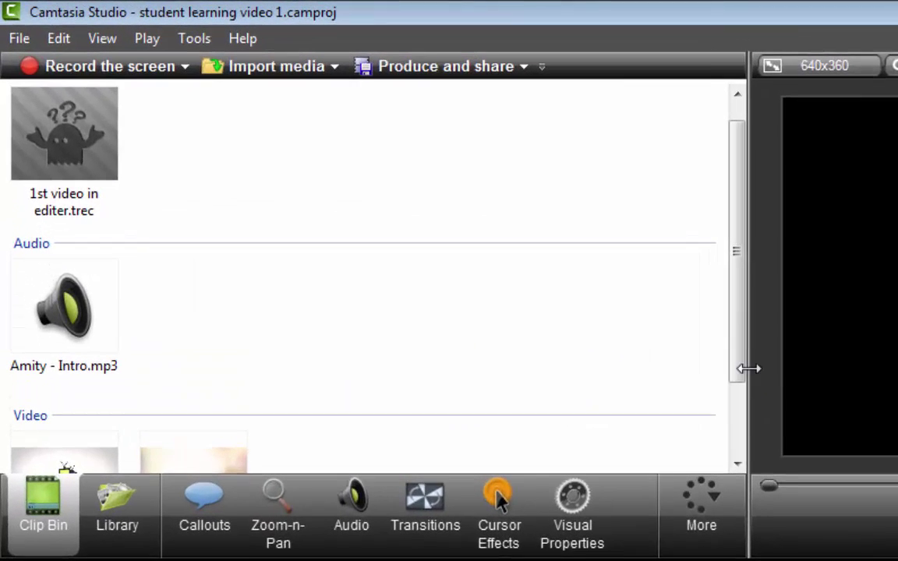
pyautogui.scroll(-2, 226, 172)
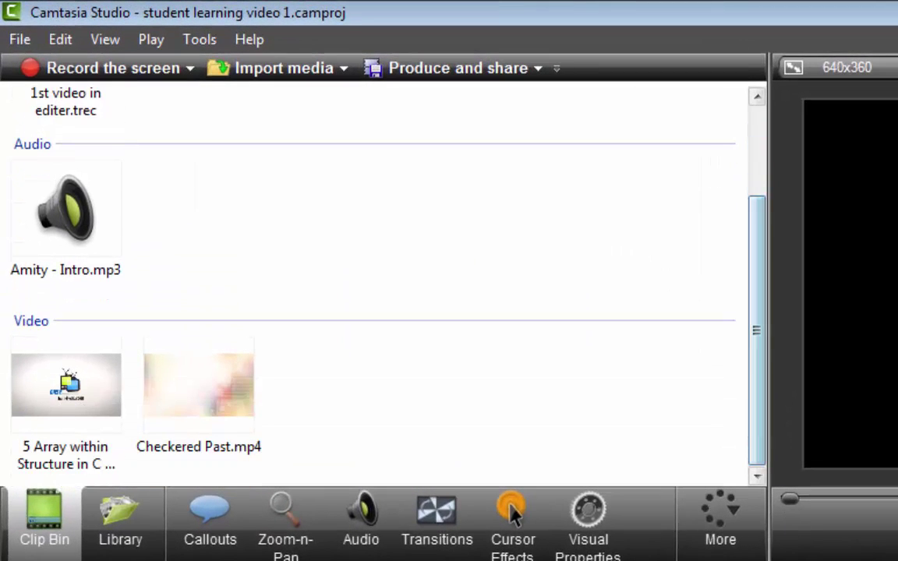
pyautogui.rightClick(521, 558)
pyautogui.rightClick(442, 557)
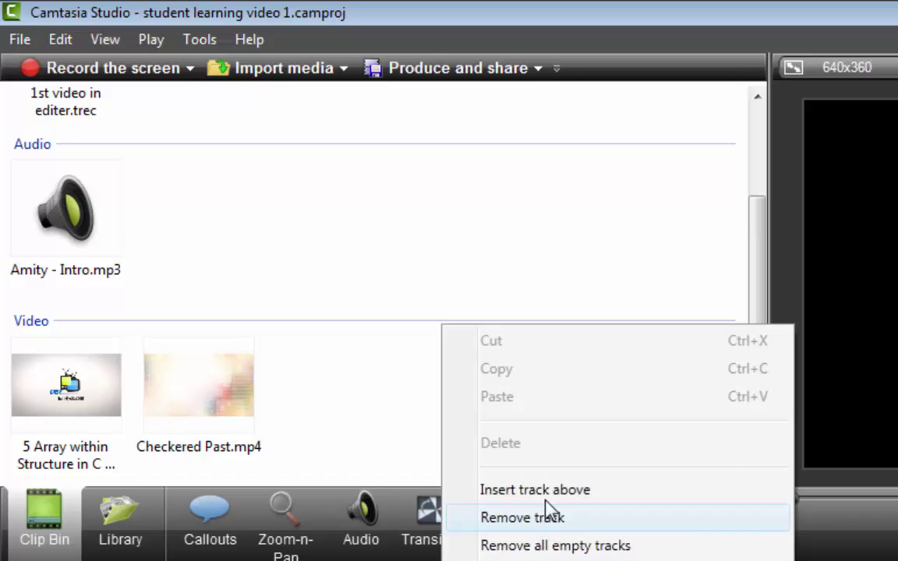
pyautogui.click(234, 249)
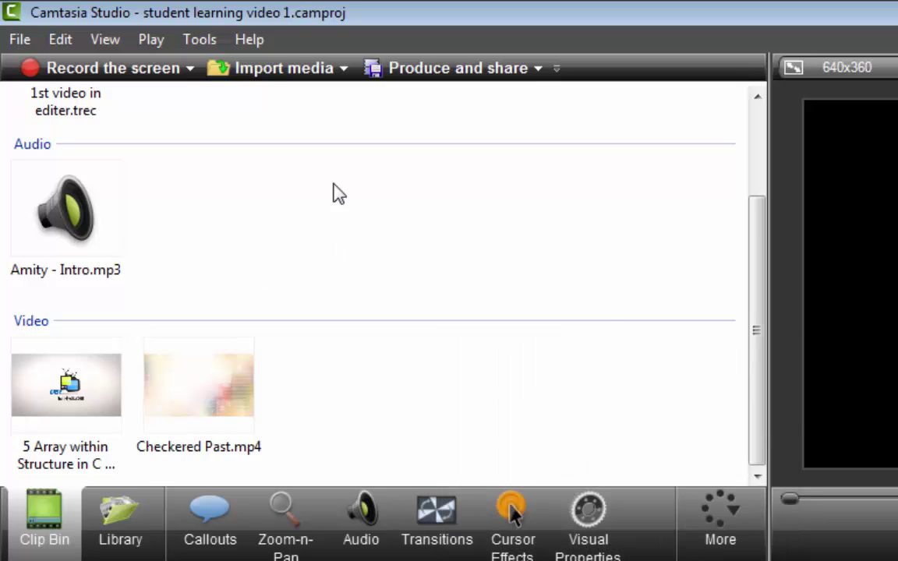
# Import the Facebook account deactivation .trec recording from the Camtasia Studio folder into the Clip Bin.
pyautogui.rightClick(337, 194)
pyautogui.click(442, 202)
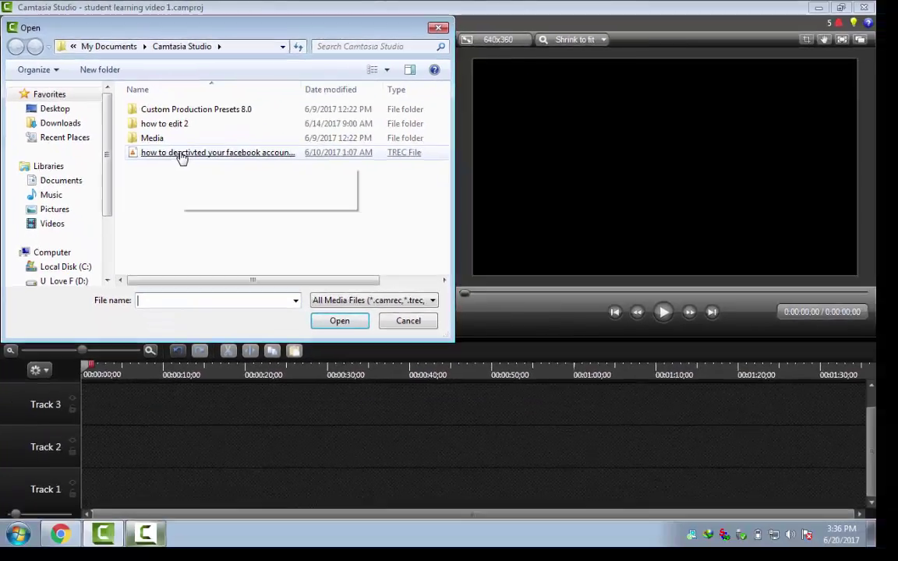
pyautogui.doubleClick(180, 154)
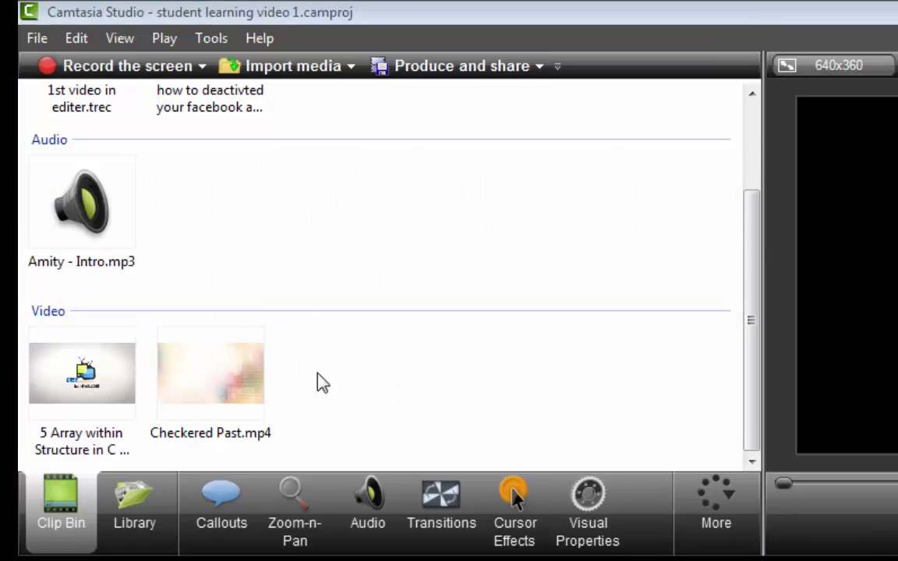
# Place the imported Facebook recording on Tracks 1 and 2 and shift it to start at about 8 seconds.
pyautogui.moveTo(752, 326); pyautogui.dragTo(736, 183)
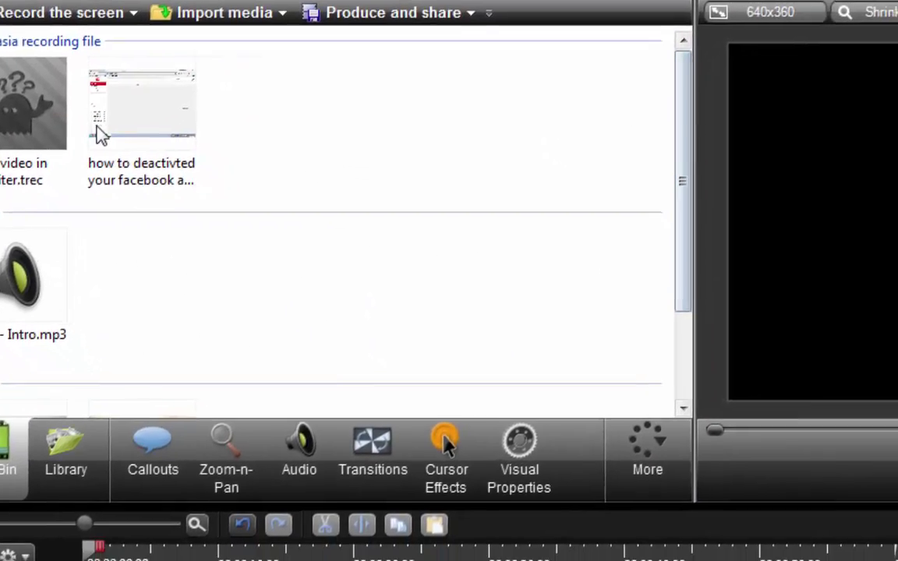
pyautogui.click(198, 142)
pyautogui.moveTo(199, 142); pyautogui.dragTo(343, 560)
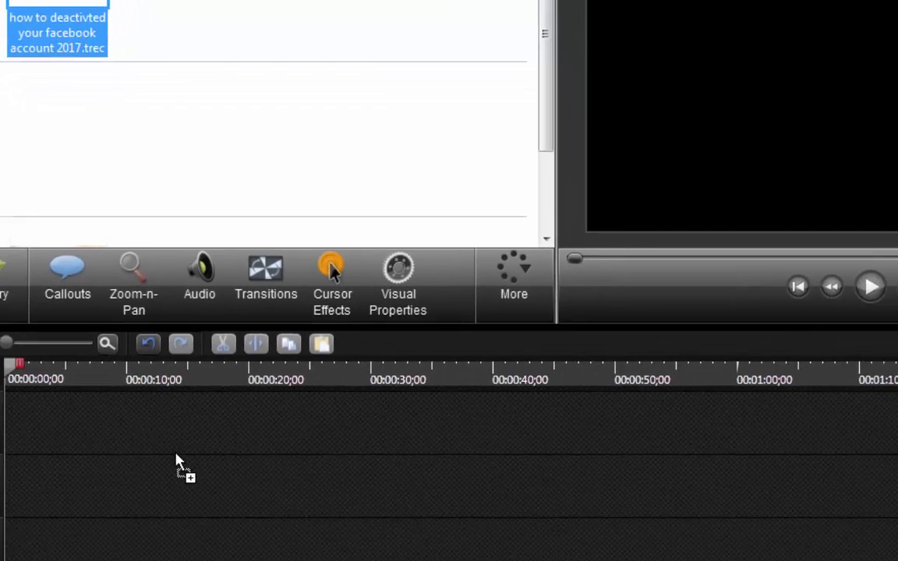
pyautogui.moveTo(176, 462); pyautogui.dragTo(176, 559)
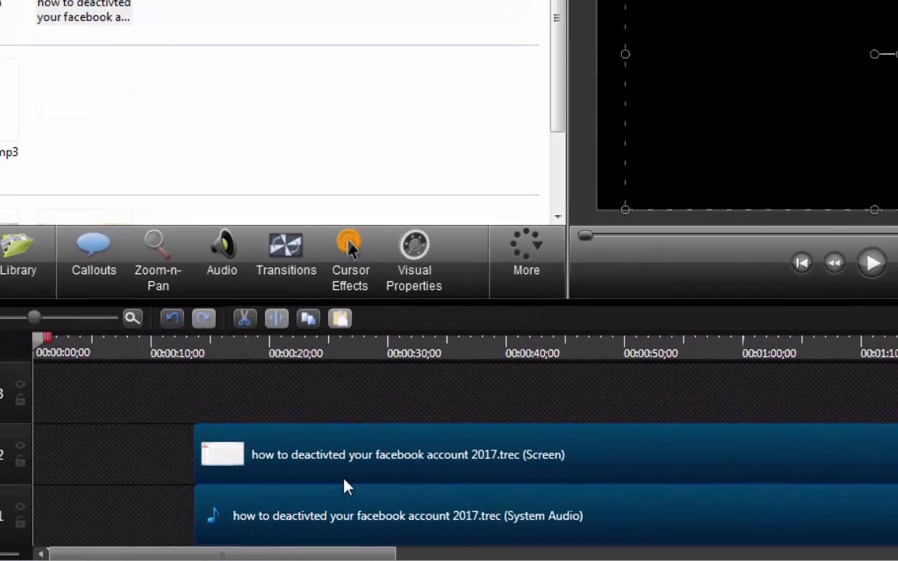
pyautogui.moveTo(347, 488); pyautogui.dragTo(221, 483)
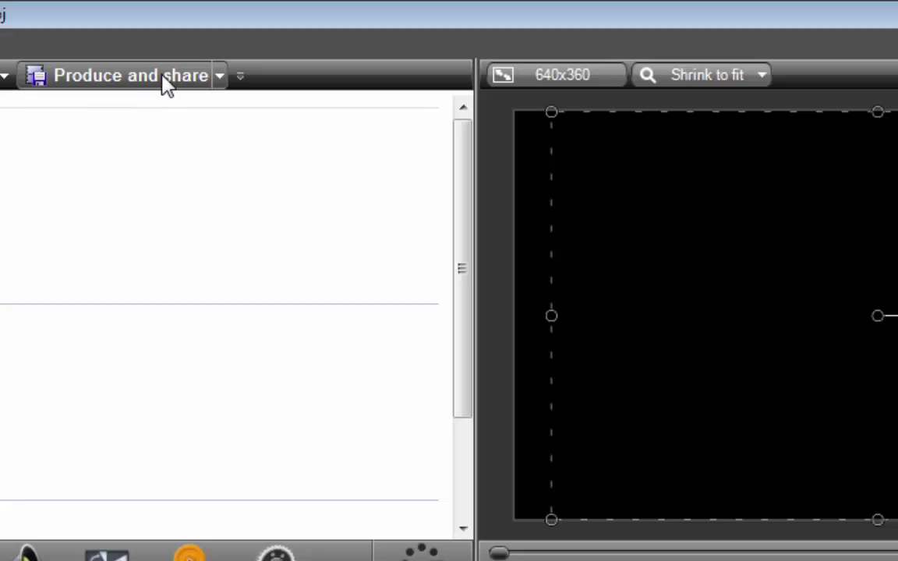
# Start producing the video and choose Custom production settings as the preset.
pyautogui.click(166, 78)
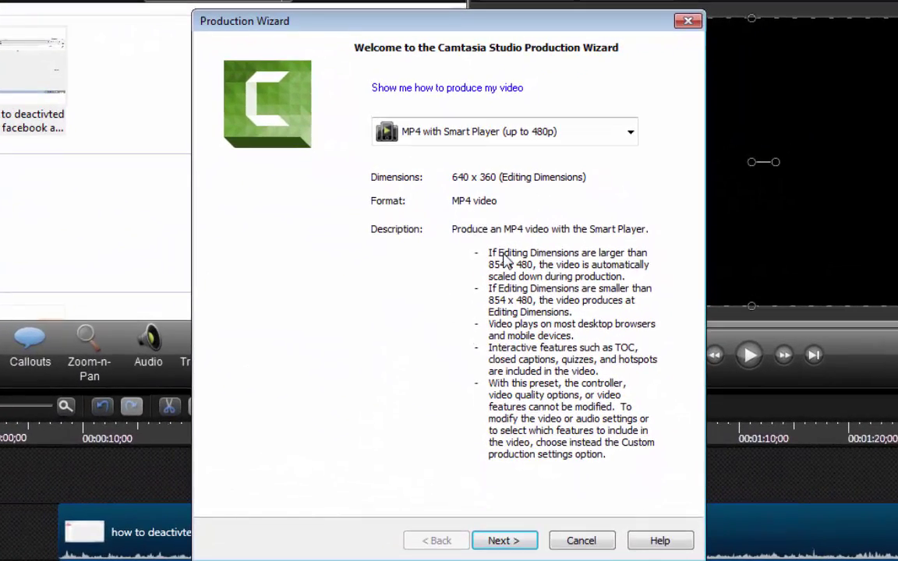
pyautogui.click(631, 134)
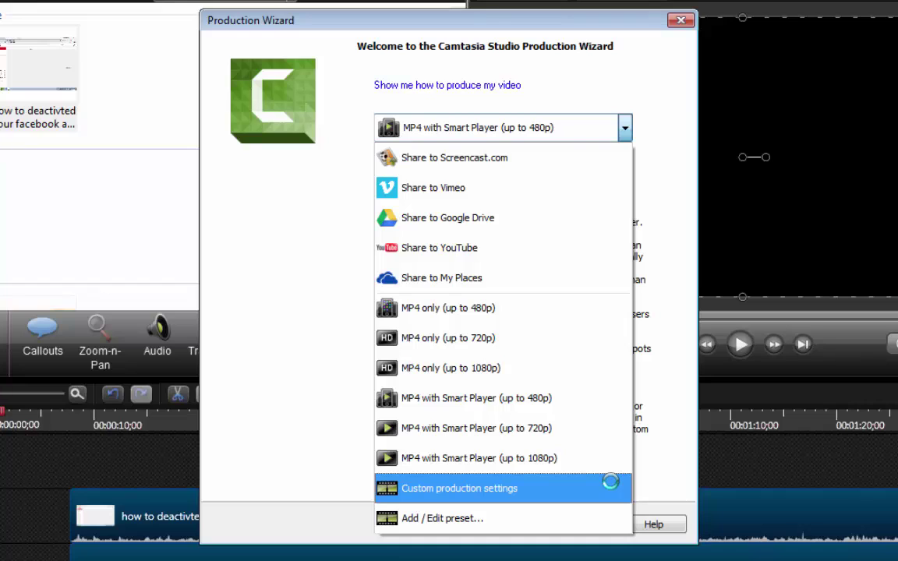
pyautogui.click(557, 485)
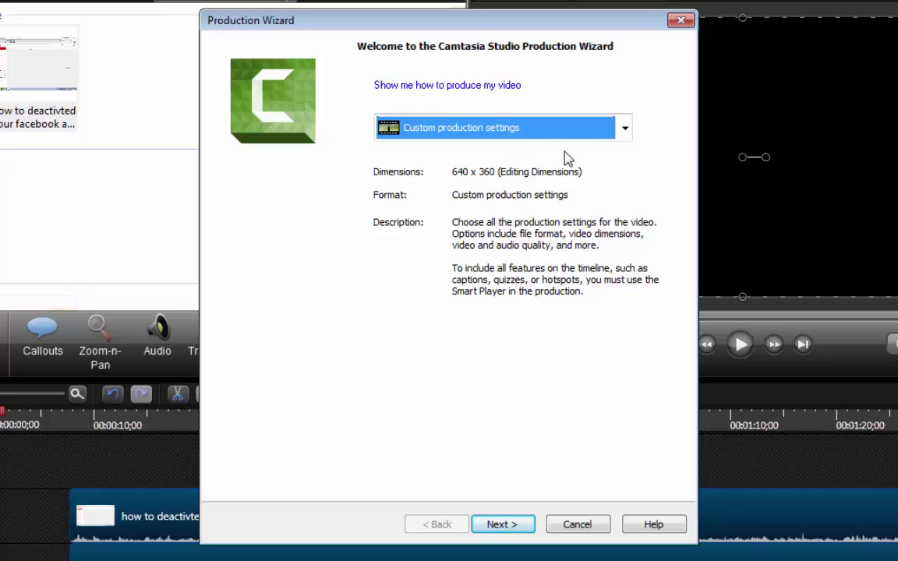
pyautogui.click(626, 130)
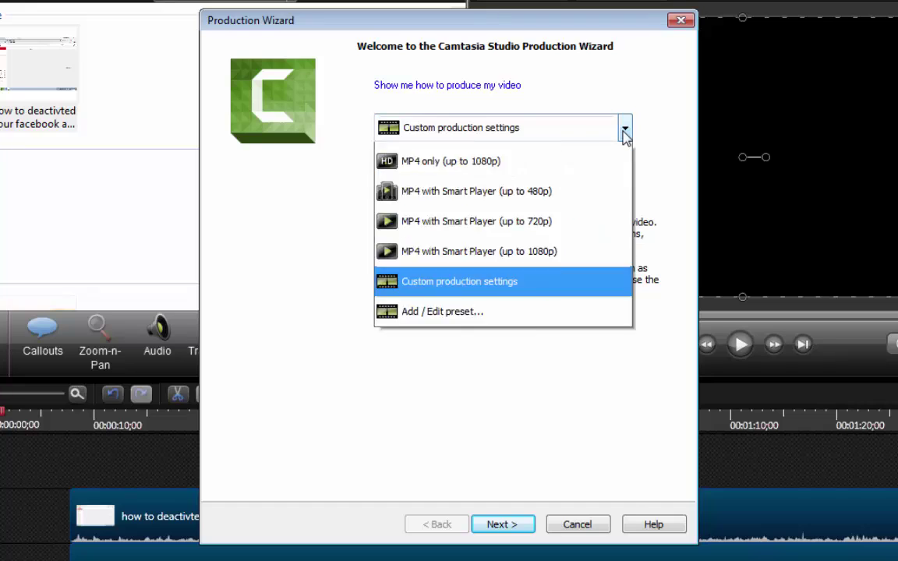
pyautogui.click(625, 130)
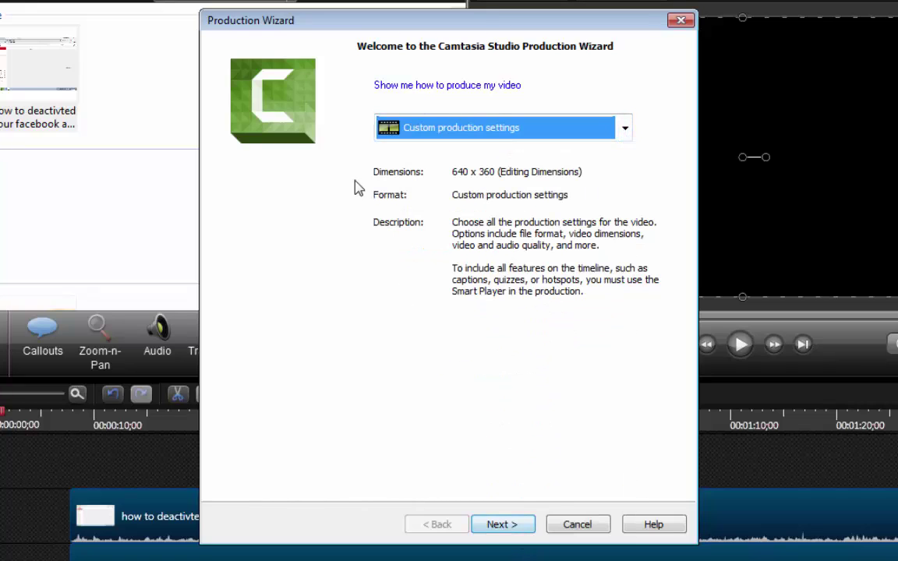
# Select AVI - Audio Video Interleave video file as the production format and cancel the production.
pyautogui.click(501, 525)
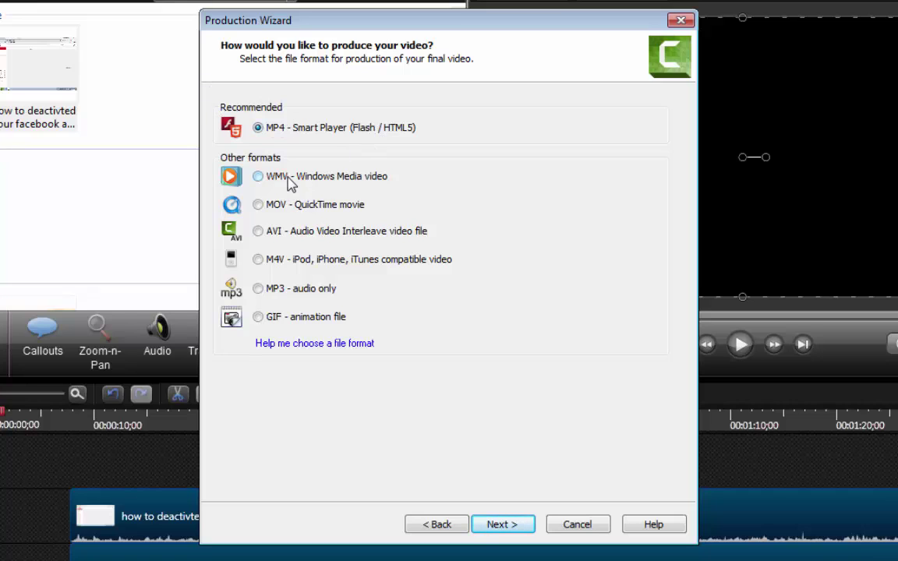
pyautogui.click(301, 232)
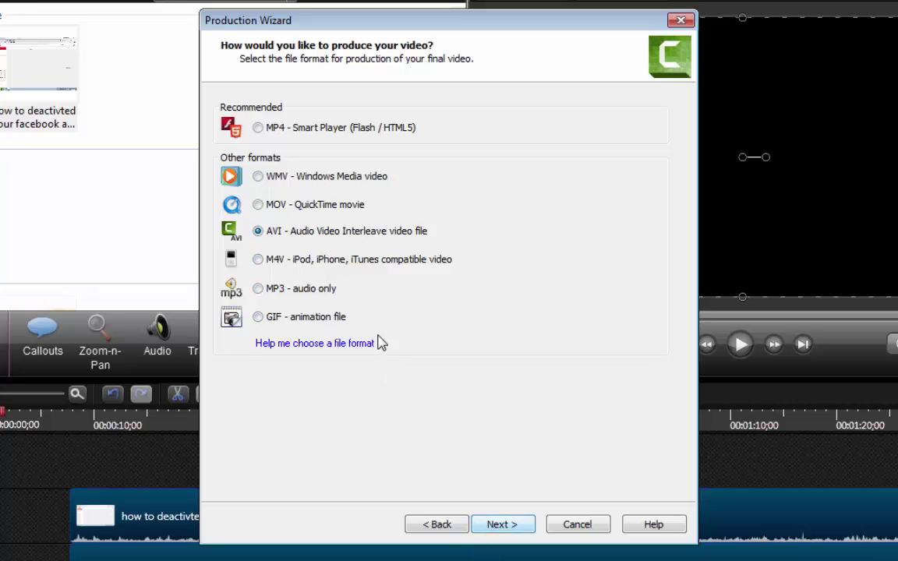
pyautogui.click(594, 529)
# Restart the production with the MP4 only (up to 720p) preset, check the save folder choices, and cancel without producing.
pyautogui.click(194, 3)
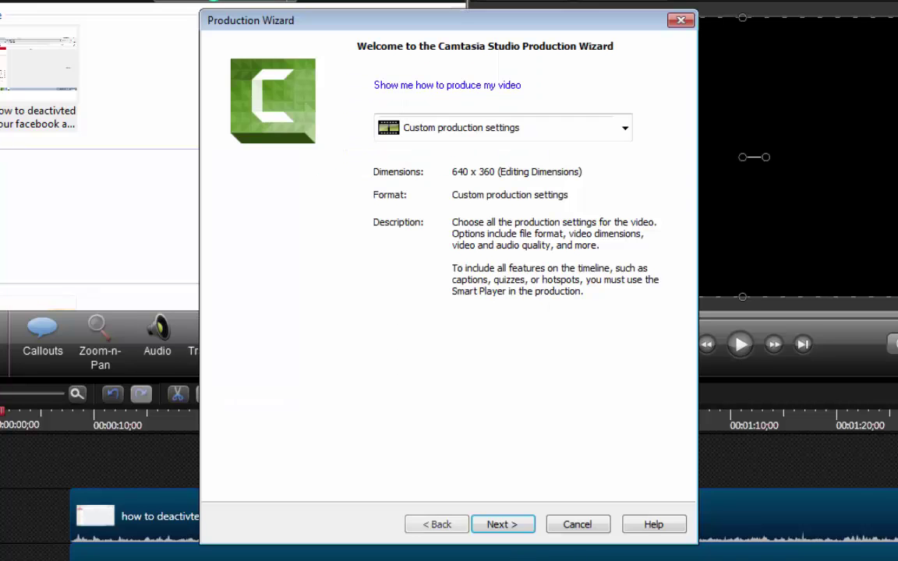
pyautogui.click(459, 133)
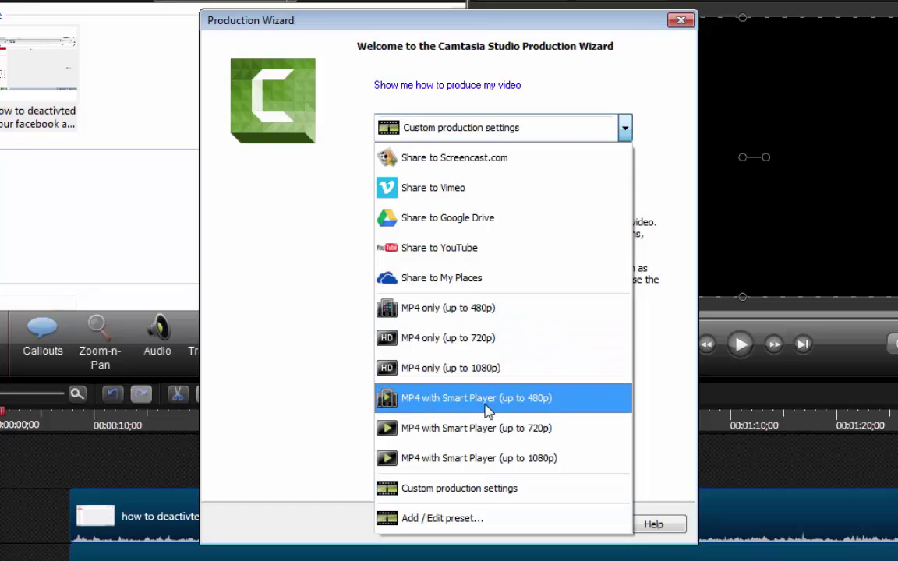
pyautogui.click(496, 346)
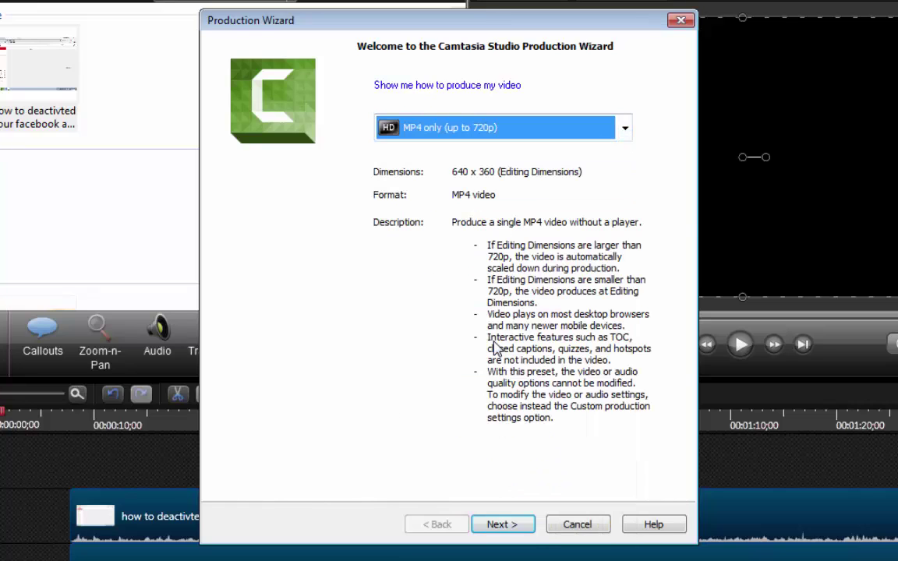
pyautogui.click(515, 527)
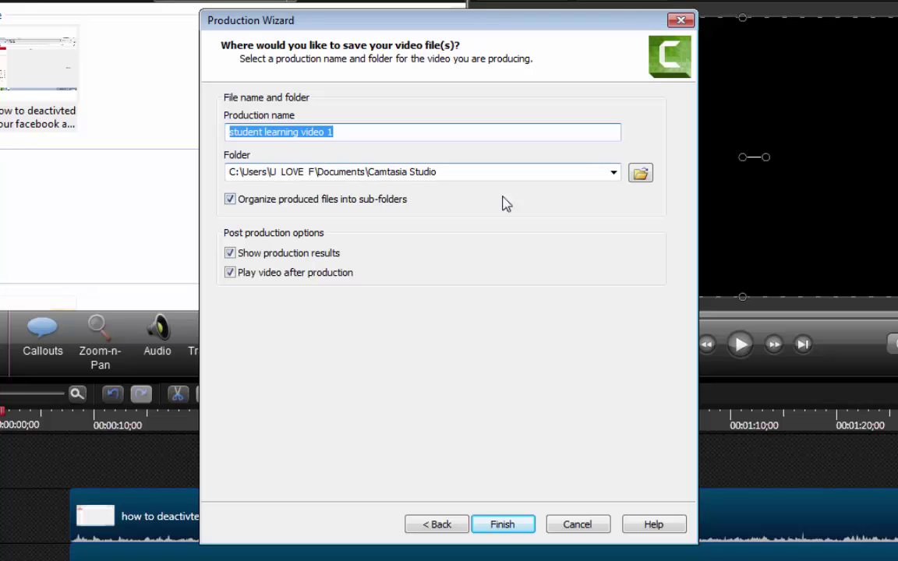
pyautogui.click(644, 184)
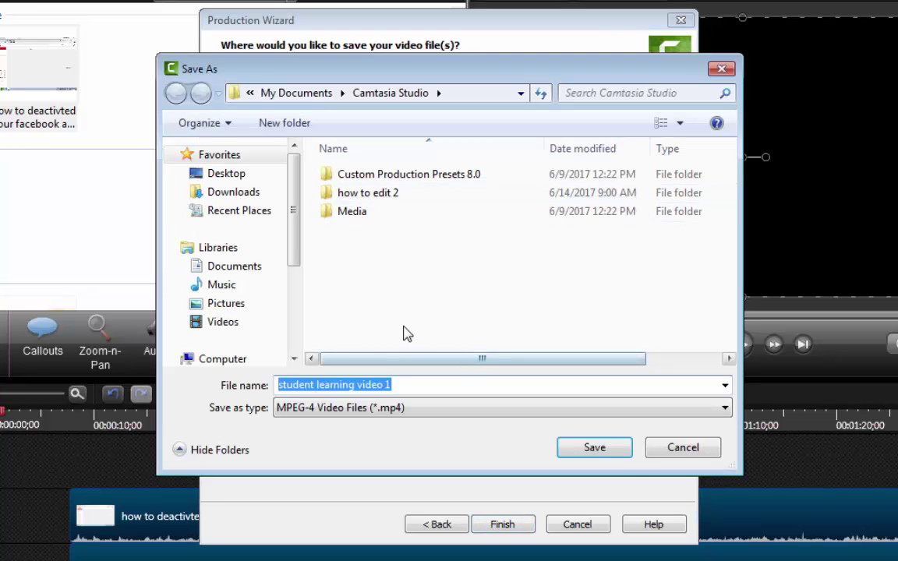
pyautogui.click(672, 449)
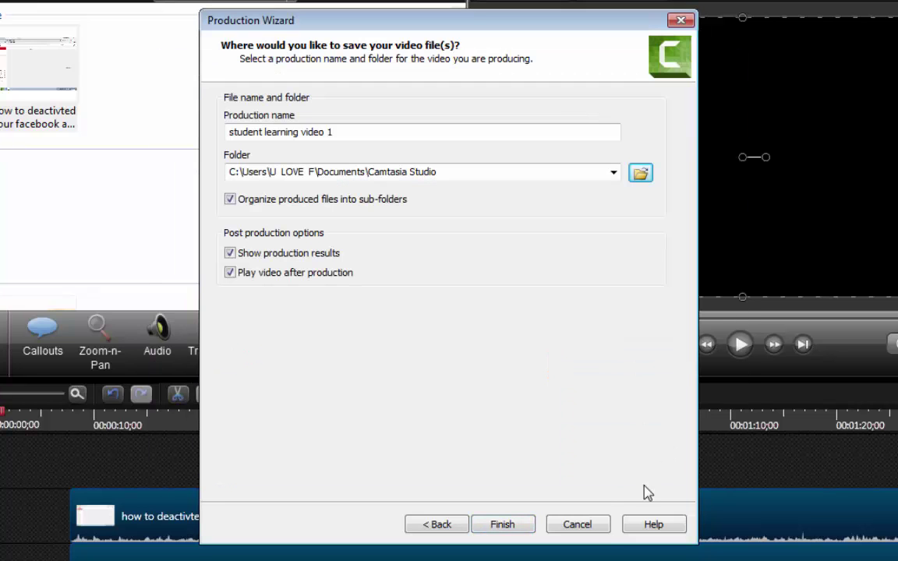
pyautogui.click(577, 524)
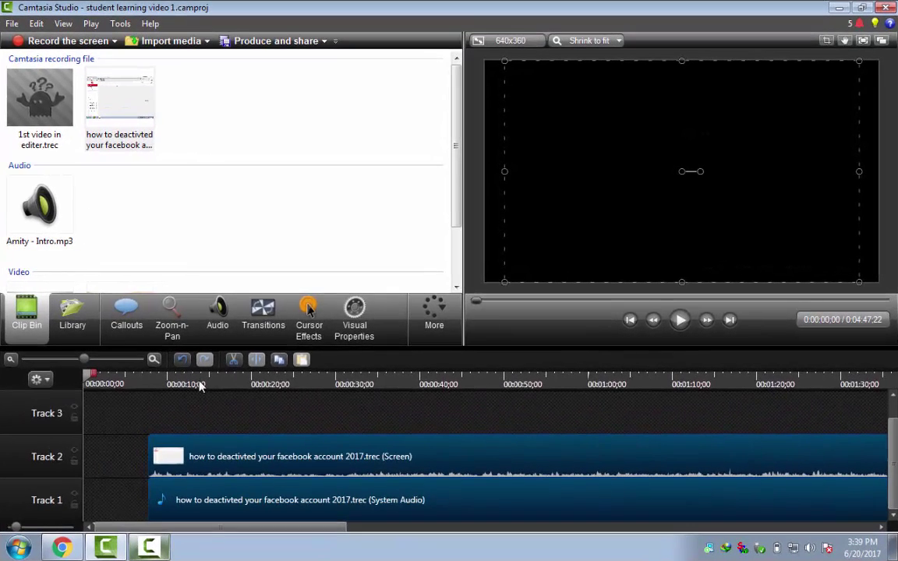
pyautogui.click(147, 556)
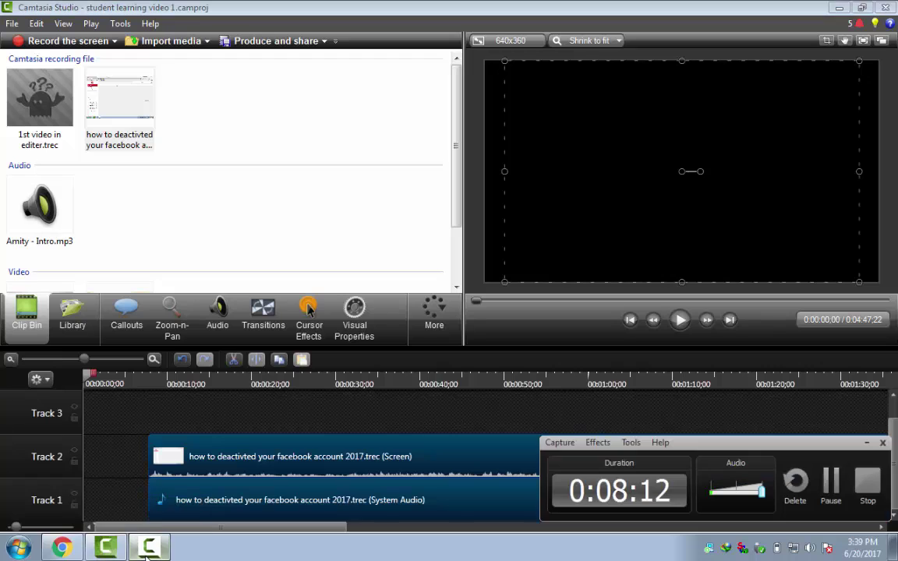
pyautogui.click(147, 556)
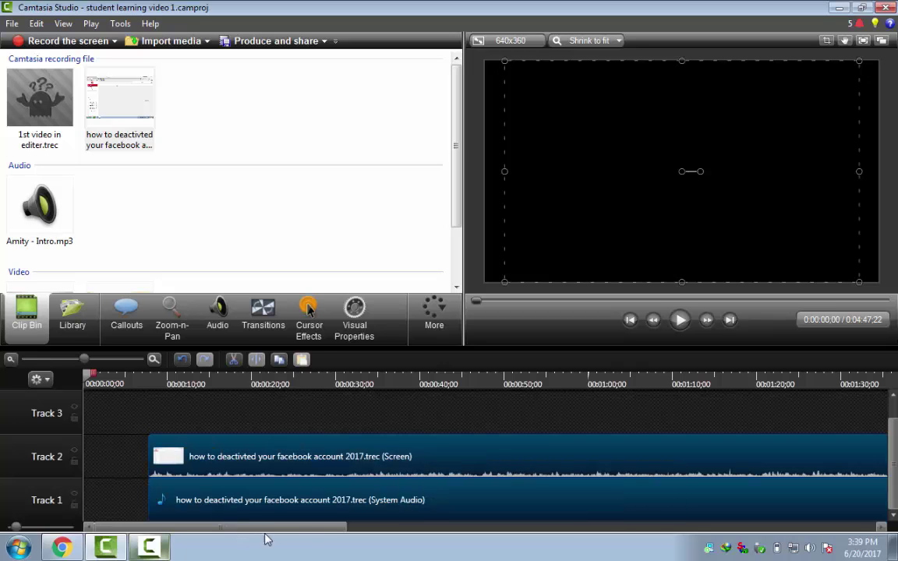
# Examine the recording along its full length on the timeline and at wider and closer timeline zoom levels.
pyautogui.moveTo(265, 528); pyautogui.dragTo(829, 534)
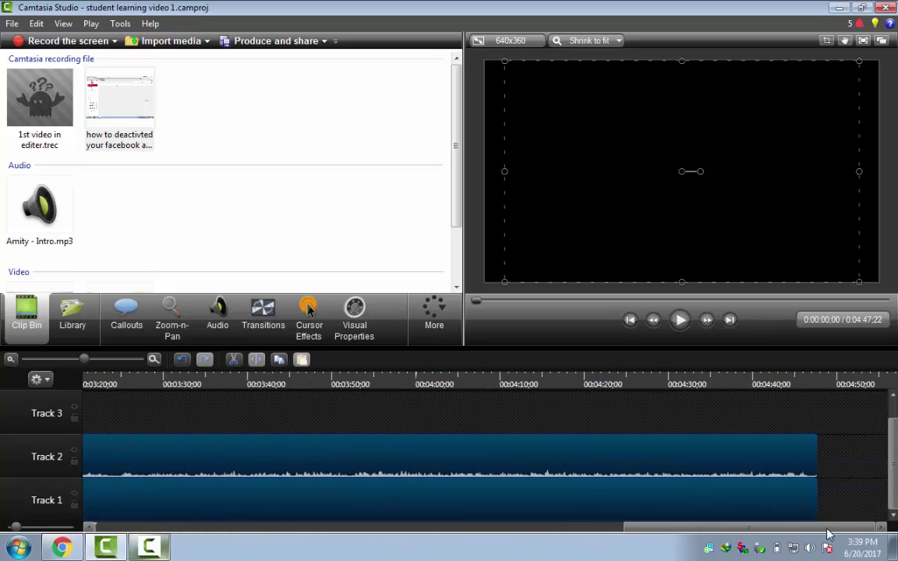
pyautogui.moveTo(700, 544); pyautogui.dragTo(223, 542)
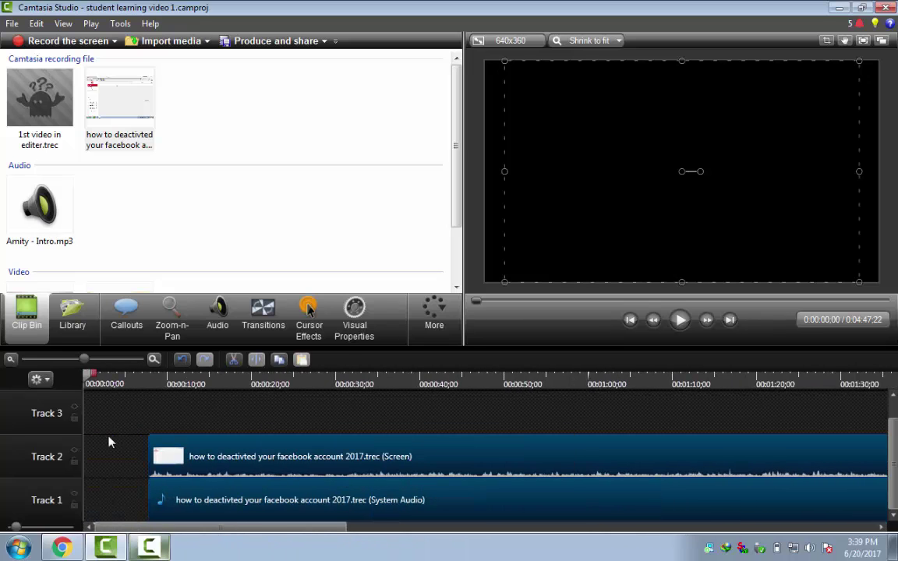
pyautogui.click(343, 418)
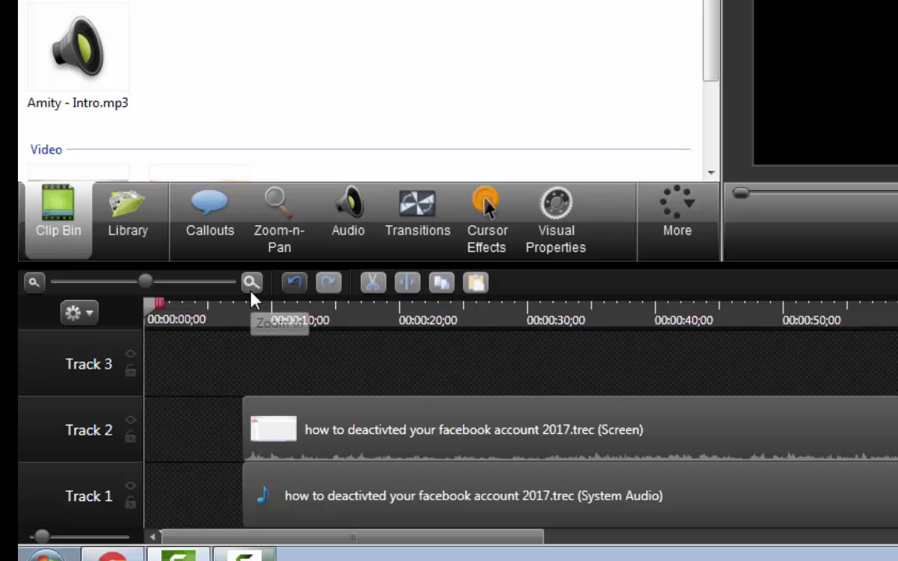
pyautogui.click(33, 284)
pyautogui.click(33, 284)
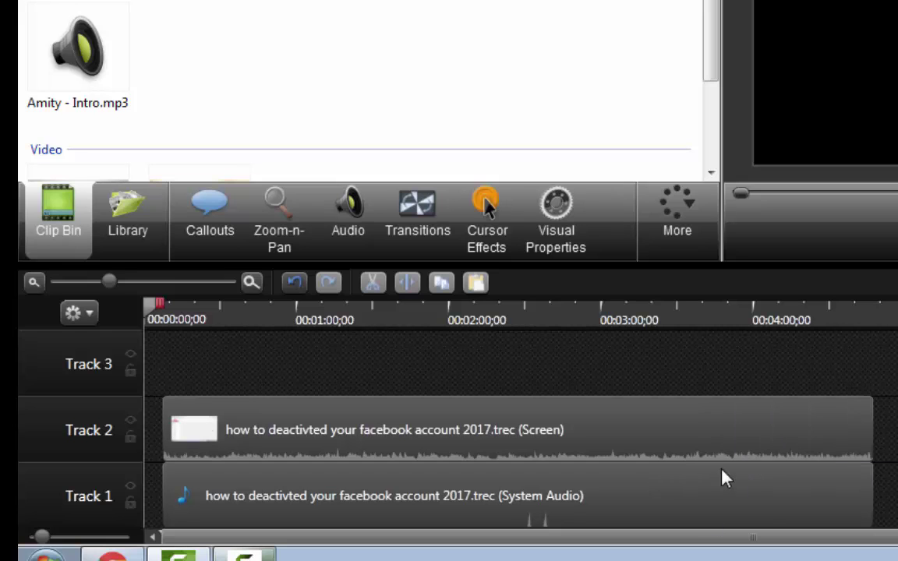
pyautogui.click(253, 284)
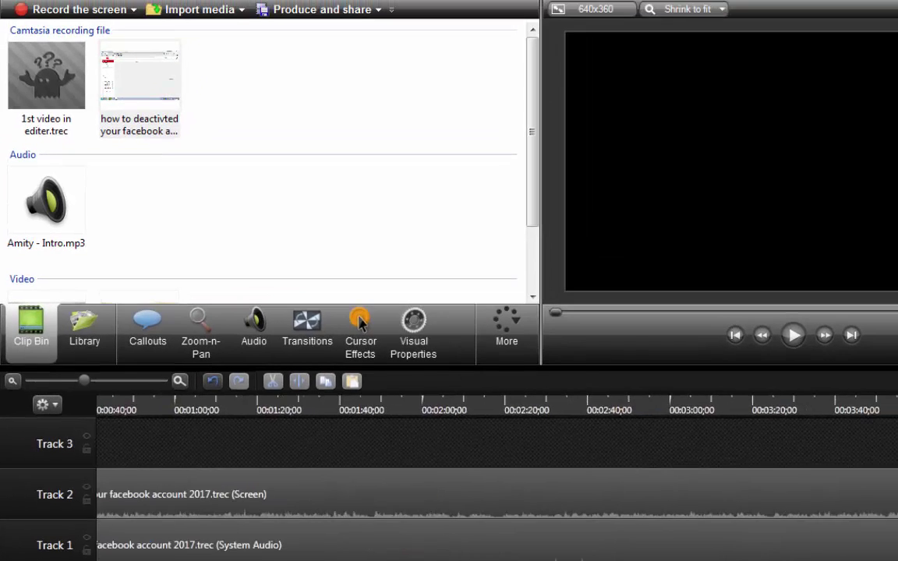
pyautogui.click(180, 381)
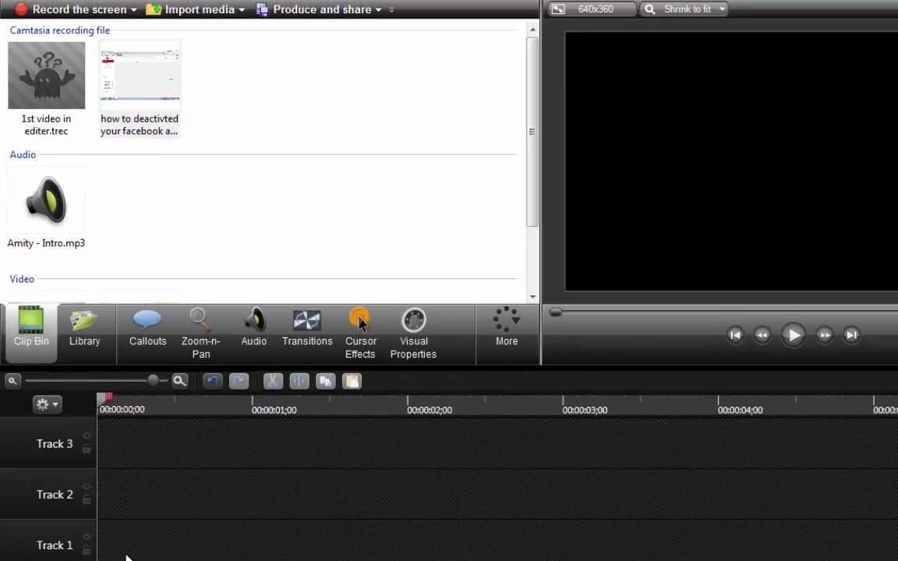
pyautogui.click(13, 385)
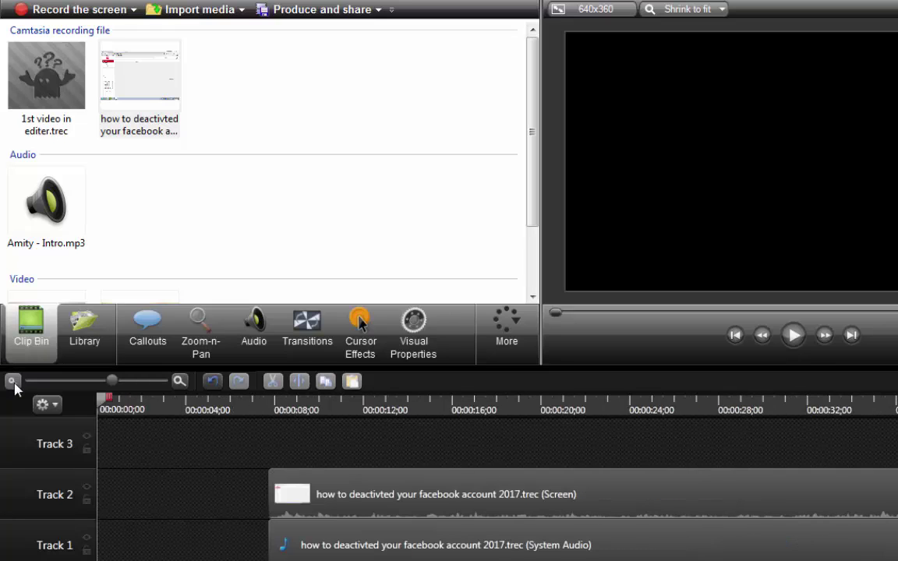
pyautogui.click(12, 382)
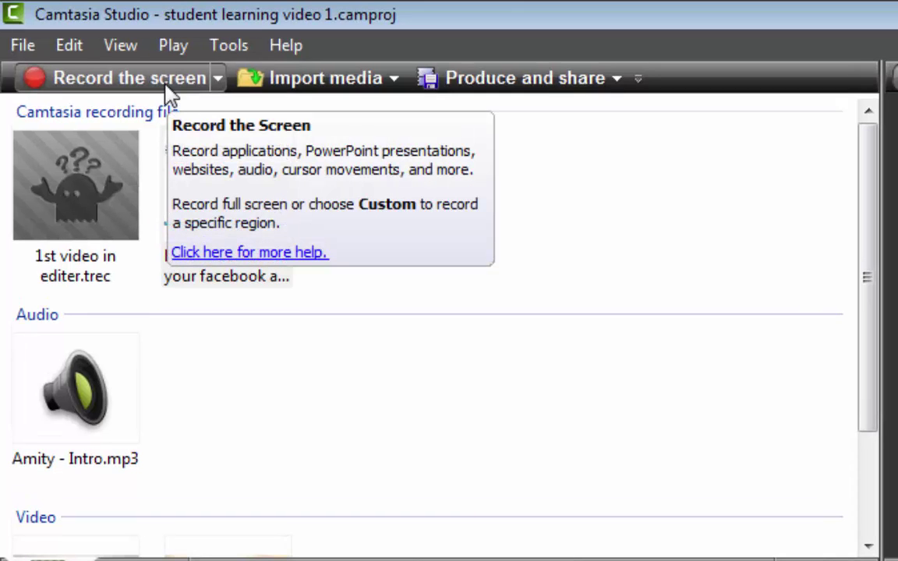
# Request a new screen recording and bring up the recorder's controls over the desktop.
pyautogui.click(170, 88)
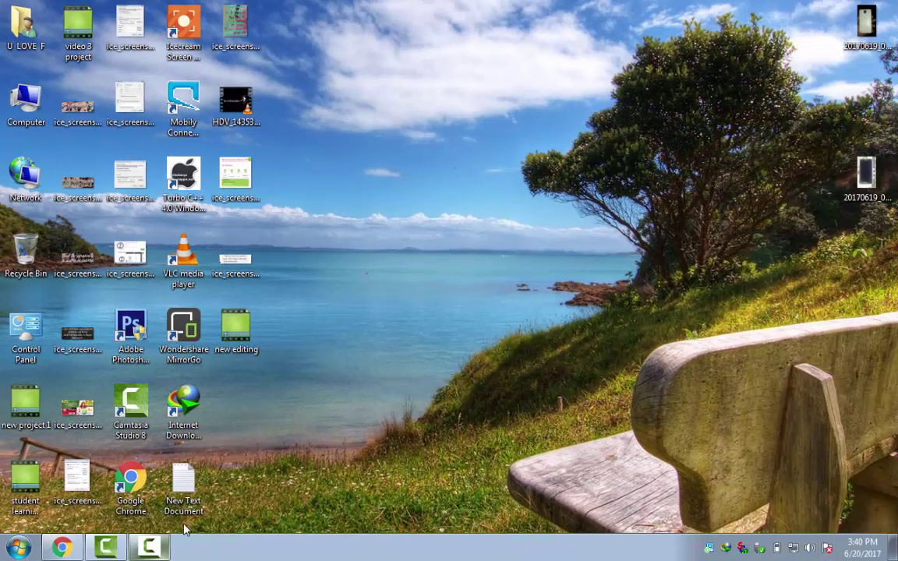
pyautogui.click(165, 549)
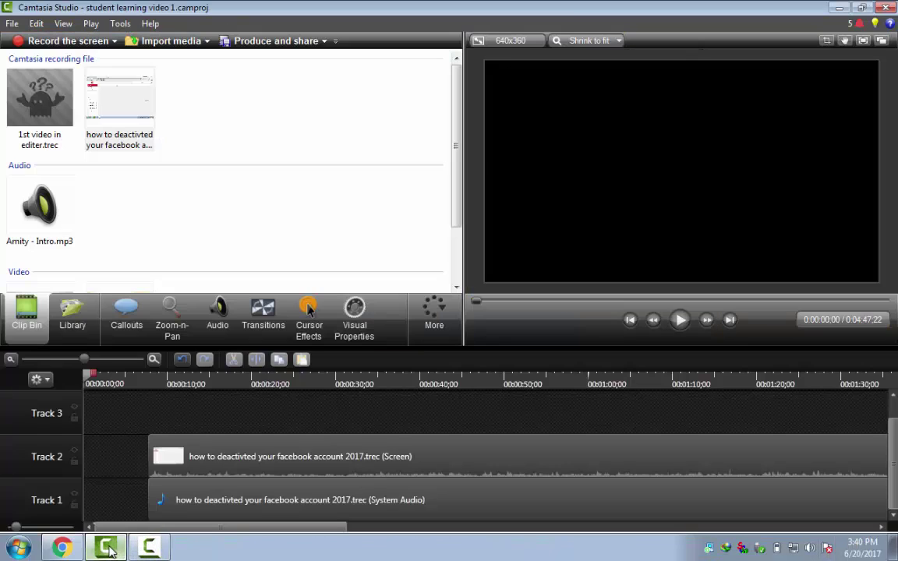
pyautogui.click(168, 551)
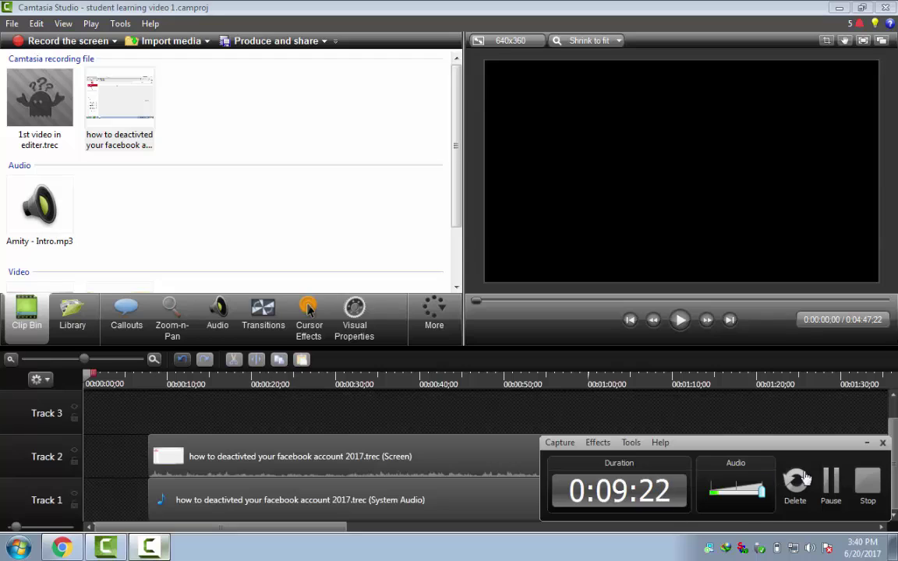
pyautogui.click(110, 544)
pyautogui.rightClick(274, 313)
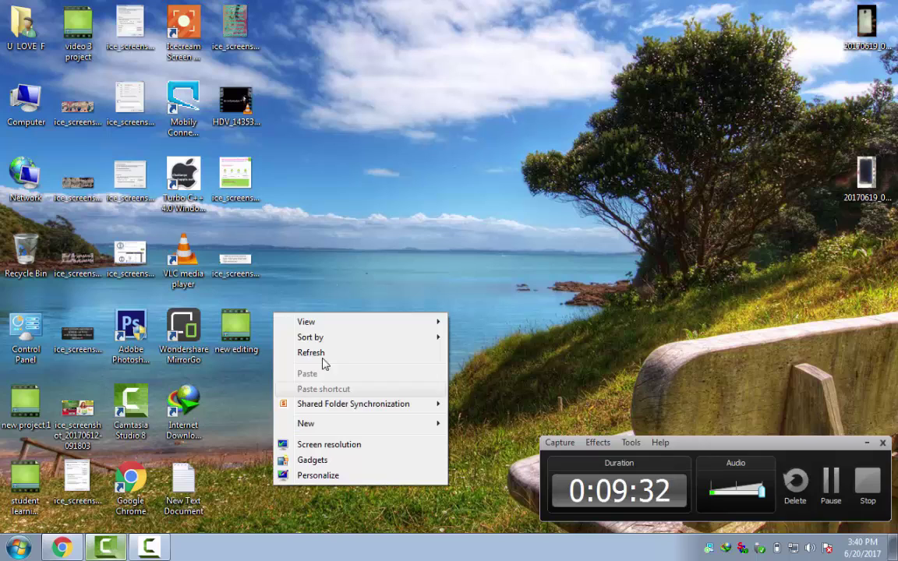
pyautogui.click(331, 355)
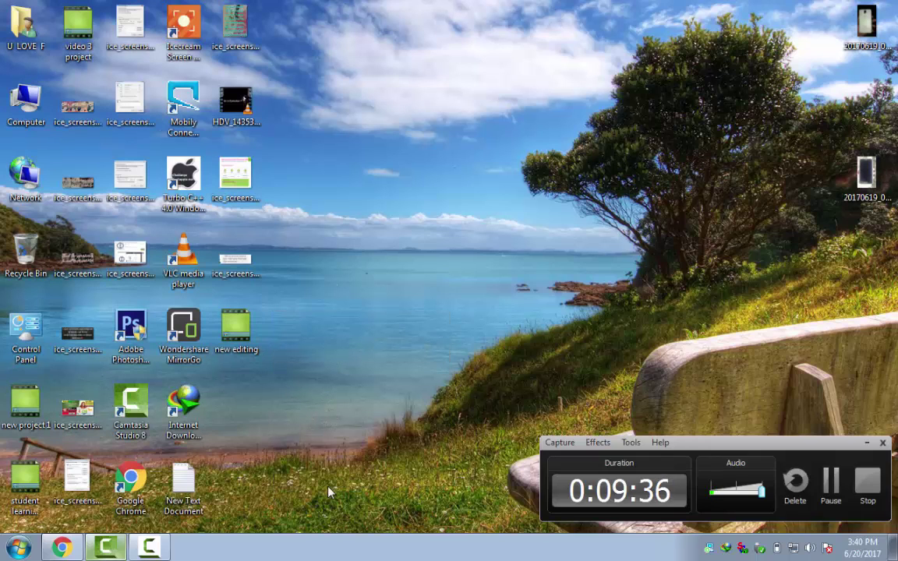
pyautogui.rightClick(323, 296)
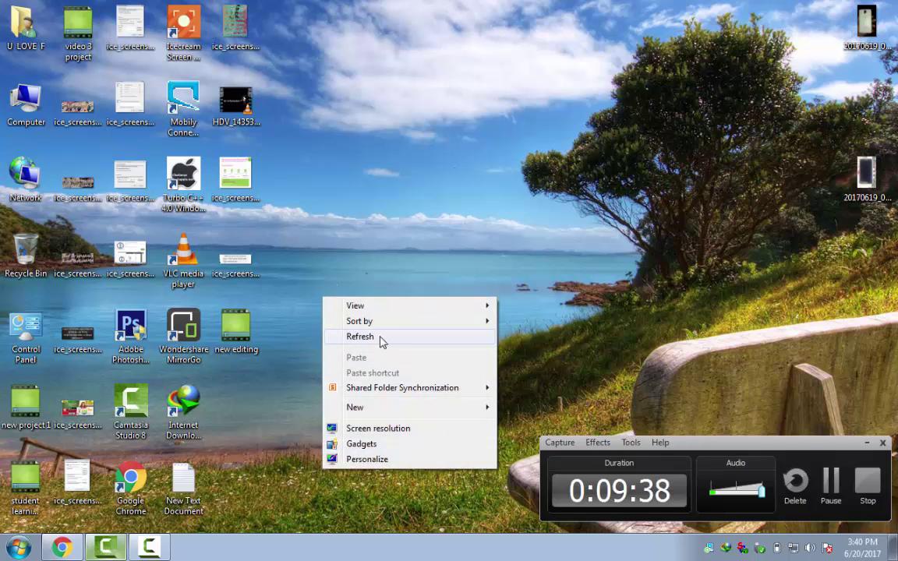
pyautogui.click(383, 341)
pyautogui.rightClick(339, 246)
pyautogui.click(394, 287)
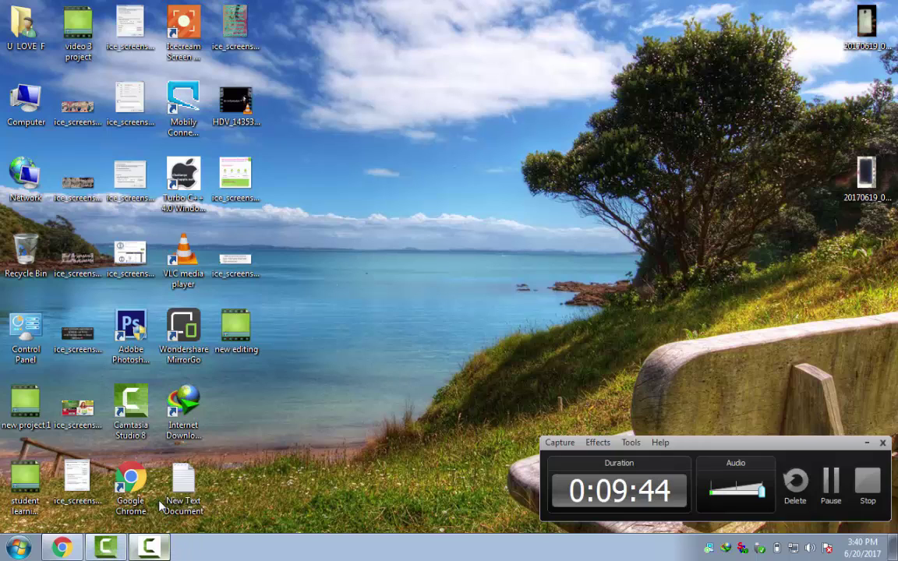
# Hide the recorder controls and switch to the YouTube channel page in Google Chrome.
pyautogui.click(100, 550)
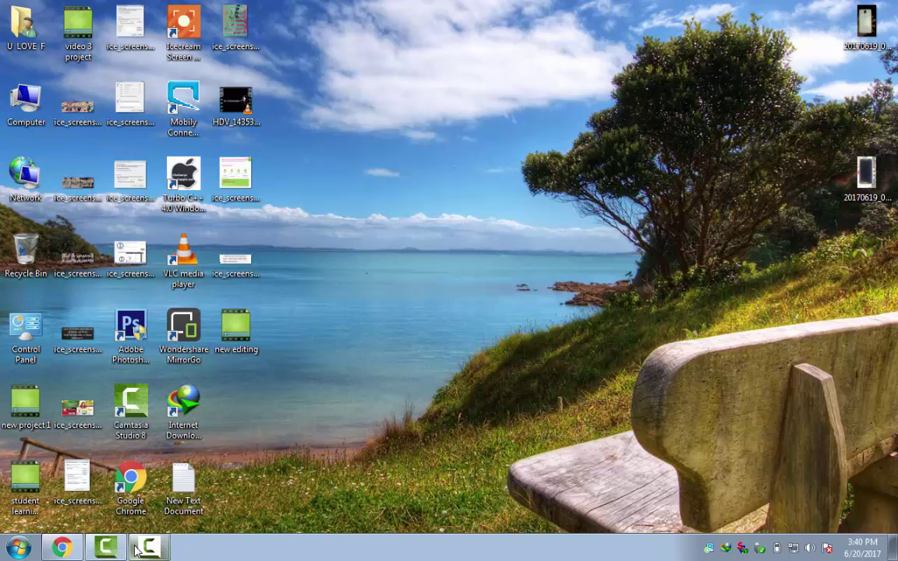
pyautogui.moveTo(78, 552)
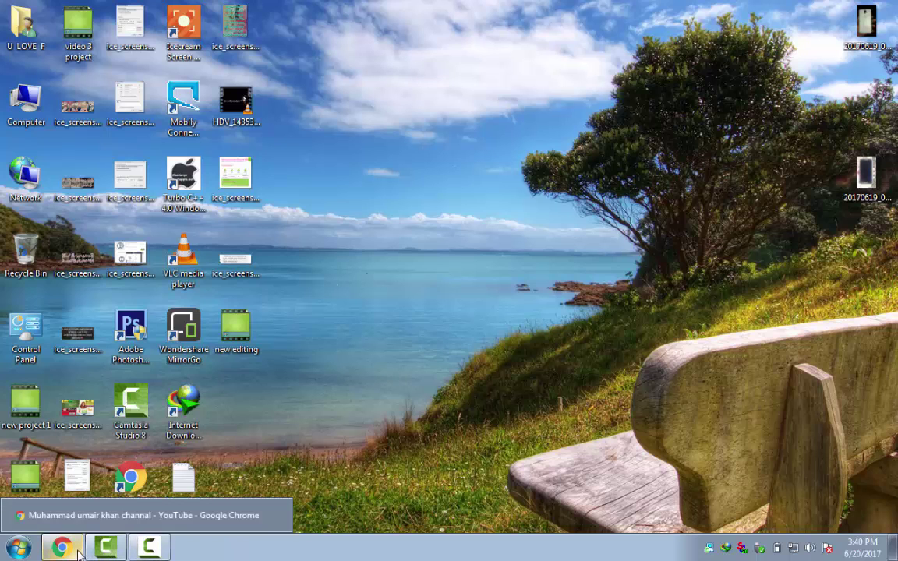
pyautogui.click(78, 516)
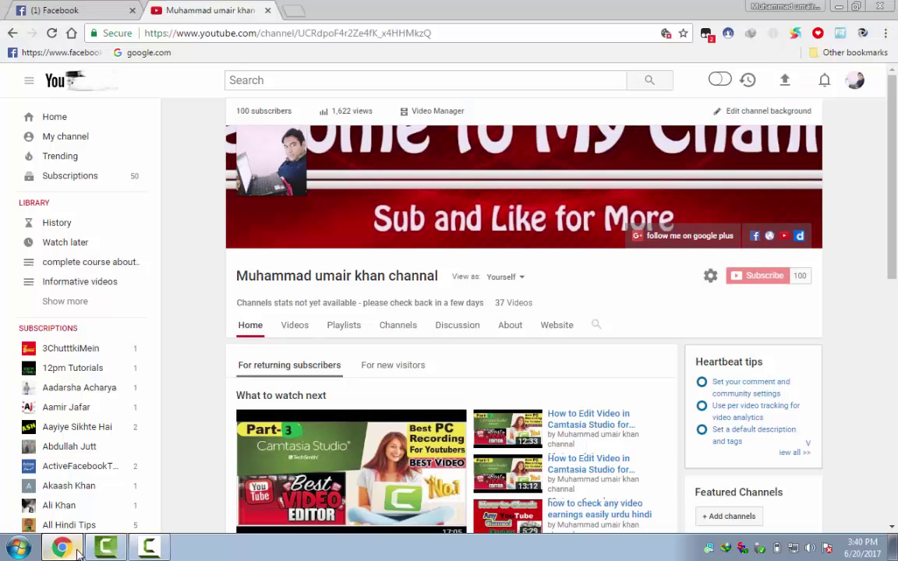